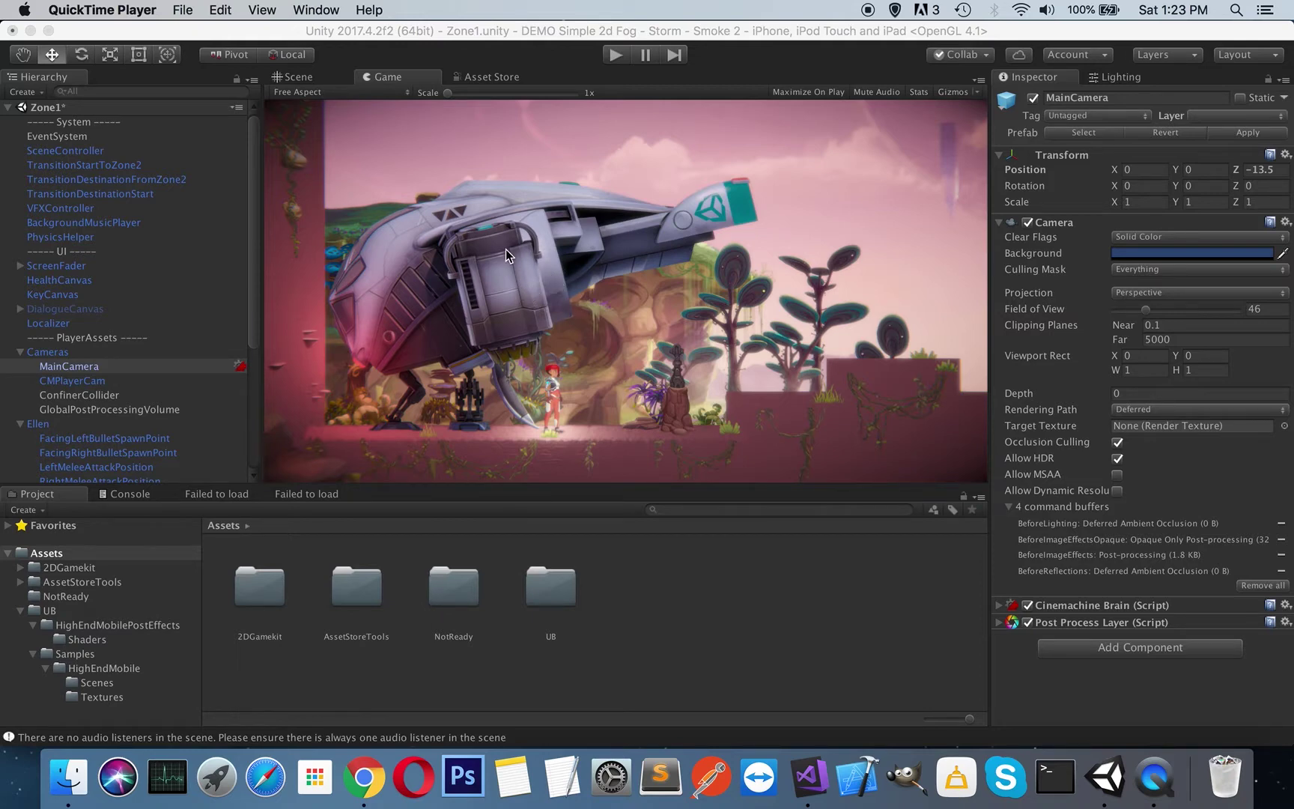
Select MainCamera in the Hierarchy to show its Perspective, FOV 46 camera settings.
{"action": "left_click", "coordinate": [79, 367]}
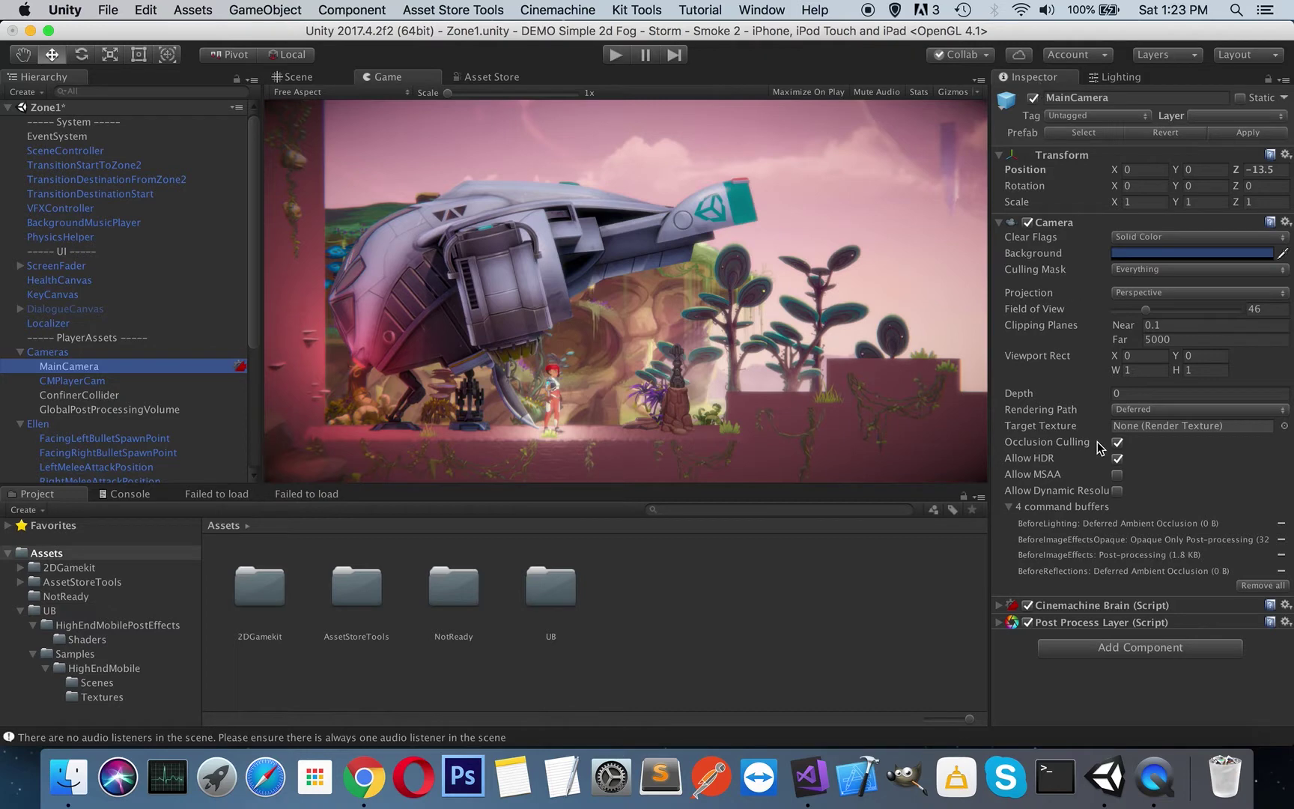
Search Add Component for 'fog' and attach D2 Fogs PE to MainCamera.
{"action": "left_click", "coordinate": [1092, 650]}
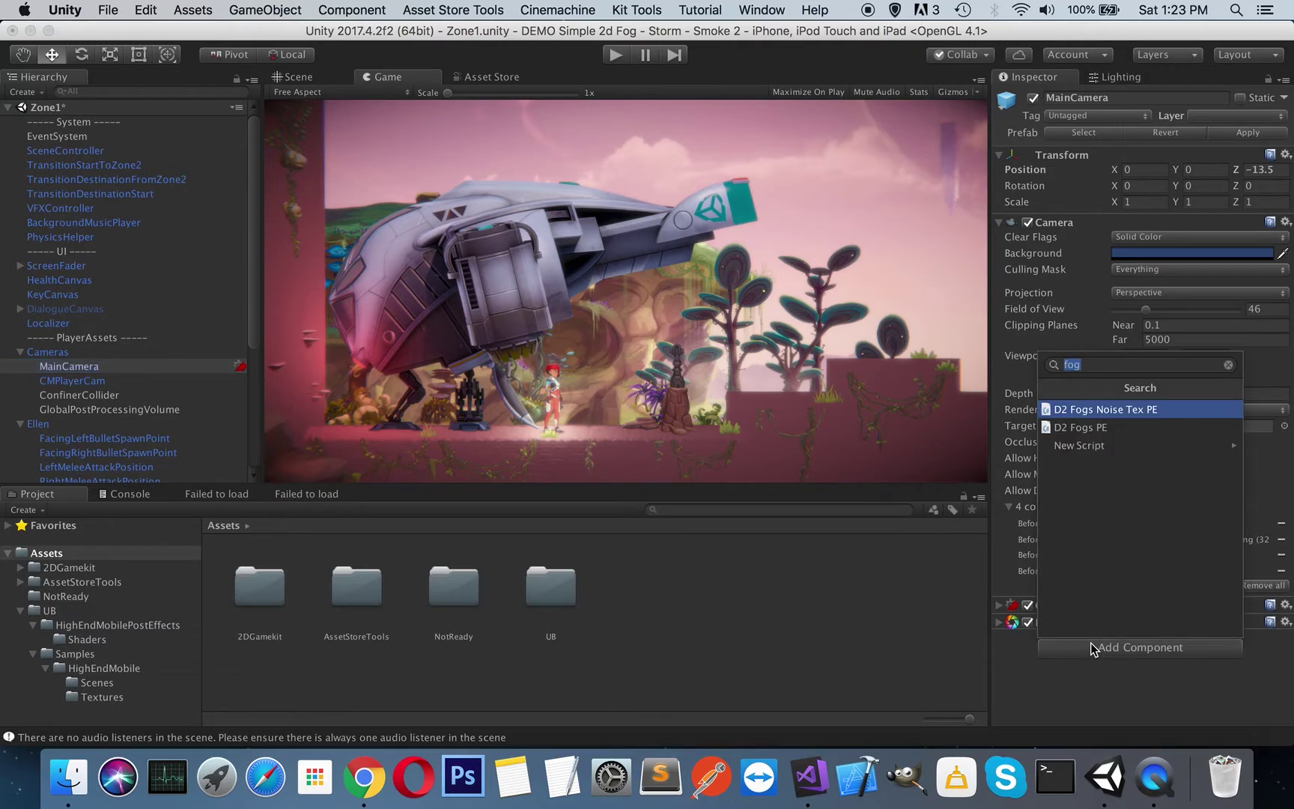
{"action": "type", "text": "fog"}
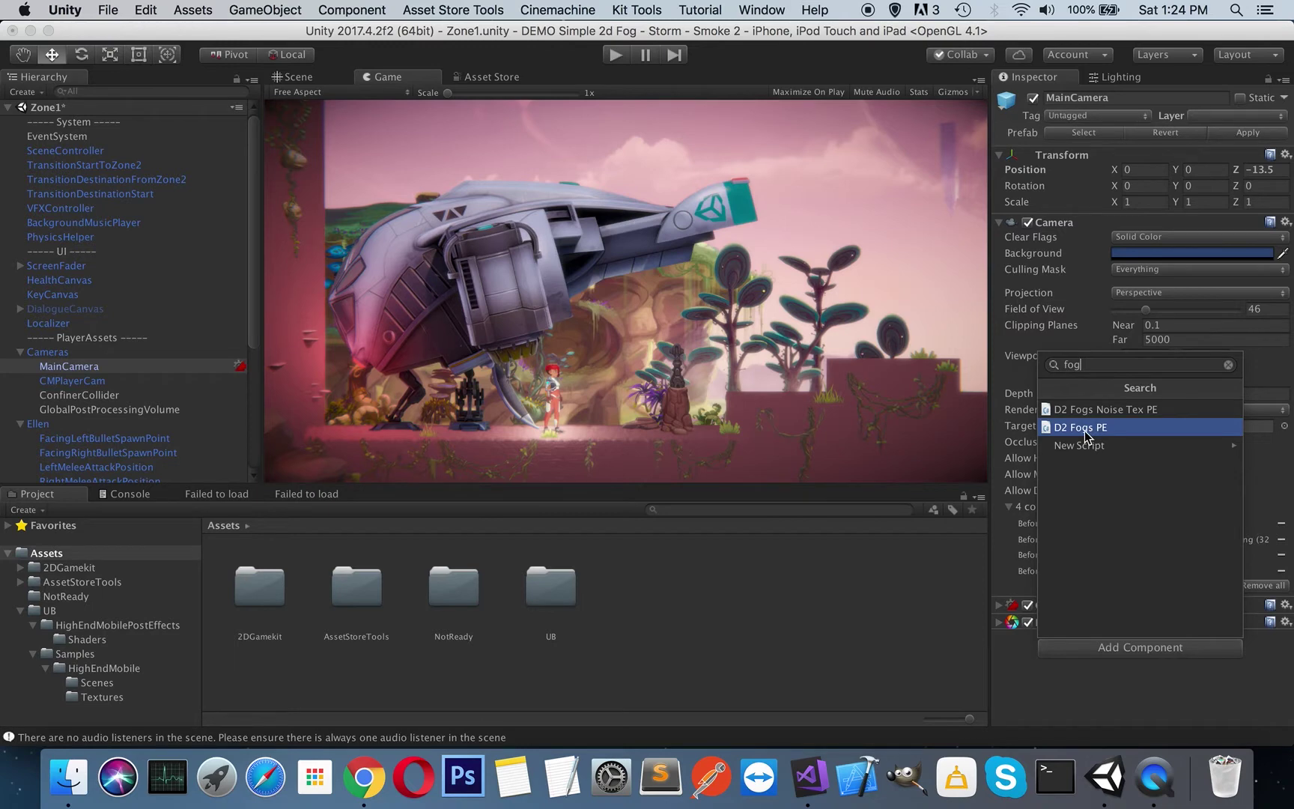
{"action": "left_click", "coordinate": [1086, 428]}
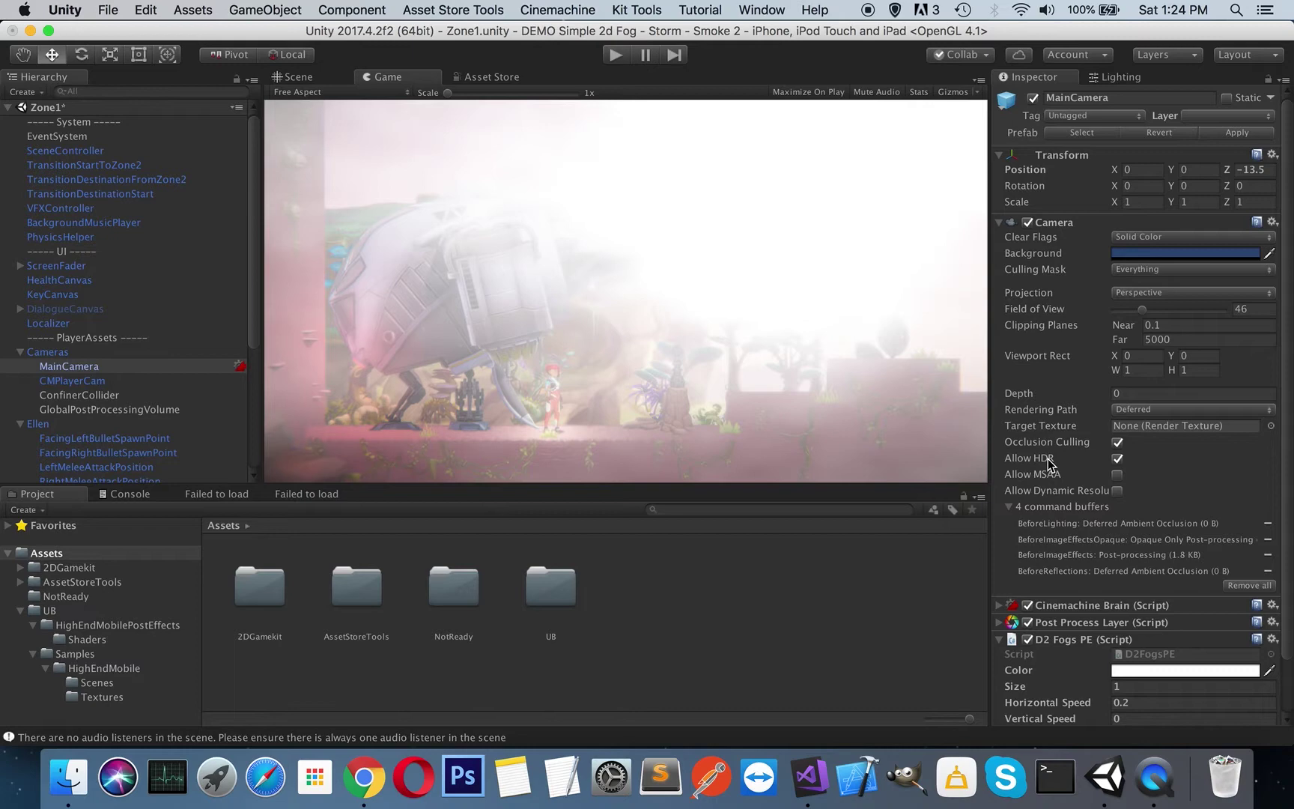
{"action": "scroll", "coordinate": [1049, 463], "scroll_direction": "down", "scroll_amount": 2}
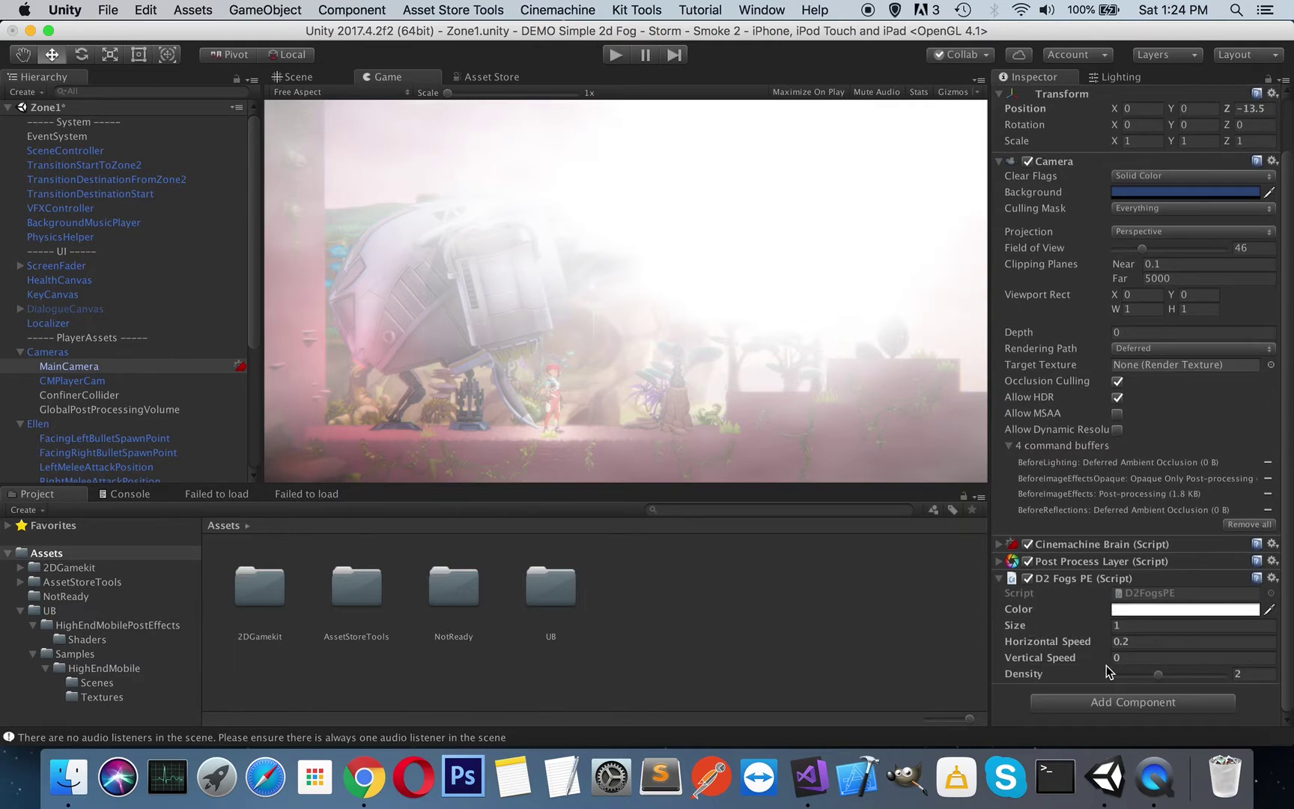
Try a fog colour, scrub Size, and drop the fog Density from 2 to 1.02.
{"action": "left_click", "coordinate": [1136, 613]}
{"action": "left_click_drag", "start_coordinate": [1010, 224], "coordinate": [899, 180]}
{"action": "left_click", "coordinate": [889, 118]}
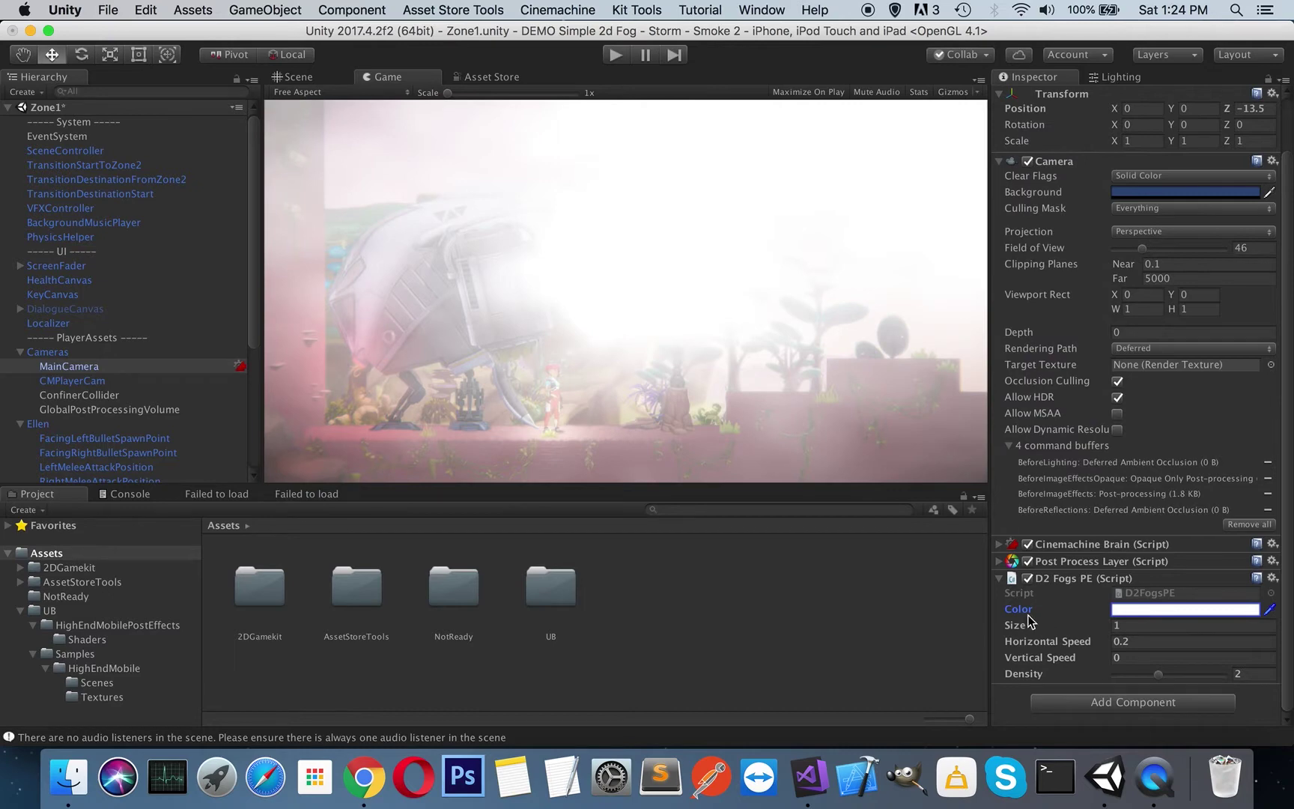
{"action": "mouse_move", "coordinate": [1032, 633]}
{"action": "left_mouse_down"}
{"action": "mouse_move", "coordinate": [1012, 615]}
{"action": "mouse_move", "coordinate": [1204, 626]}
{"action": "mouse_move", "coordinate": [1169, 612]}
{"action": "mouse_move", "coordinate": [1141, 623]}
{"action": "mouse_move", "coordinate": [1201, 632]}
{"action": "mouse_move", "coordinate": [1139, 615]}
{"action": "mouse_move", "coordinate": [1056, 618]}
{"action": "mouse_move", "coordinate": [1074, 628]}
{"action": "mouse_move", "coordinate": [1057, 631]}
{"action": "left_mouse_up"}
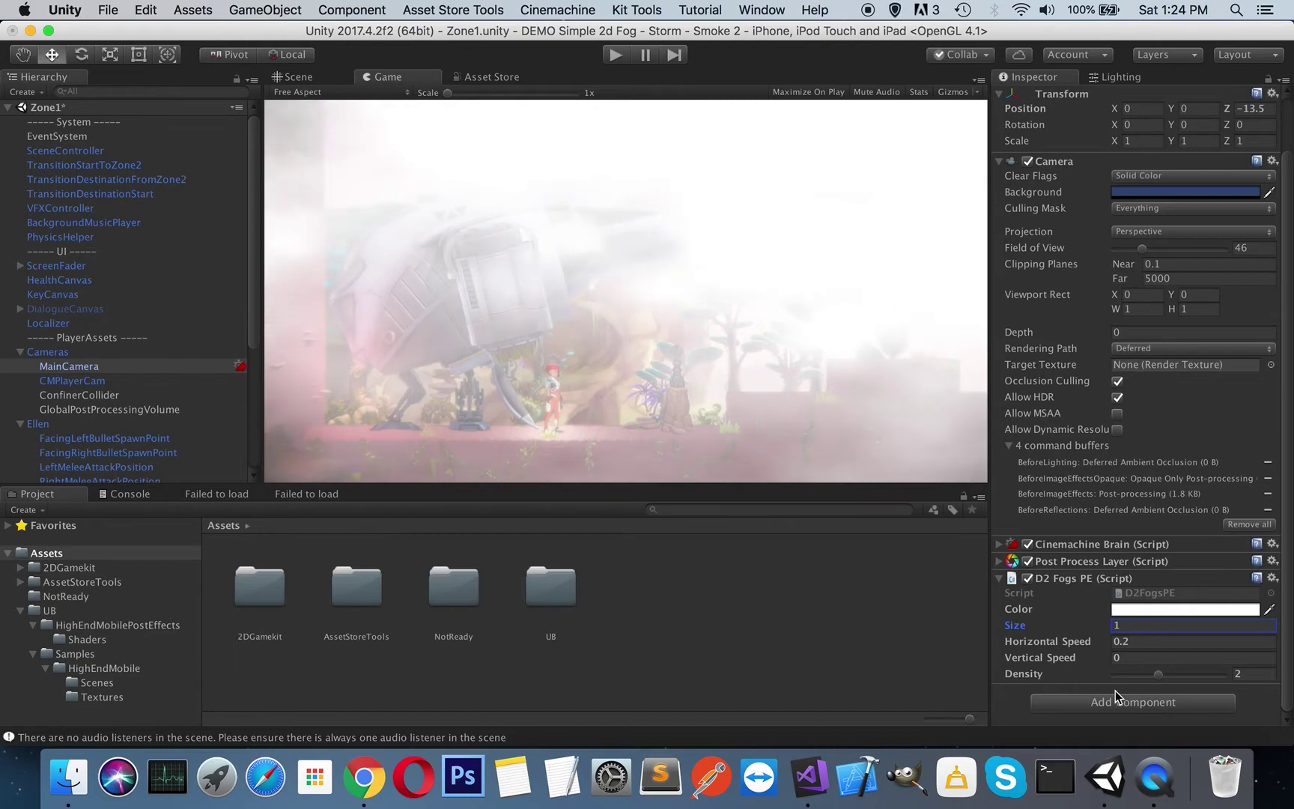
{"action": "left_click_drag", "start_coordinate": [1163, 673], "coordinate": [1134, 679]}
Run the game and set fog speeds to 0.5 and 0.5, Density 1.31, Size 1.04.
{"action": "left_click", "coordinate": [613, 56]}
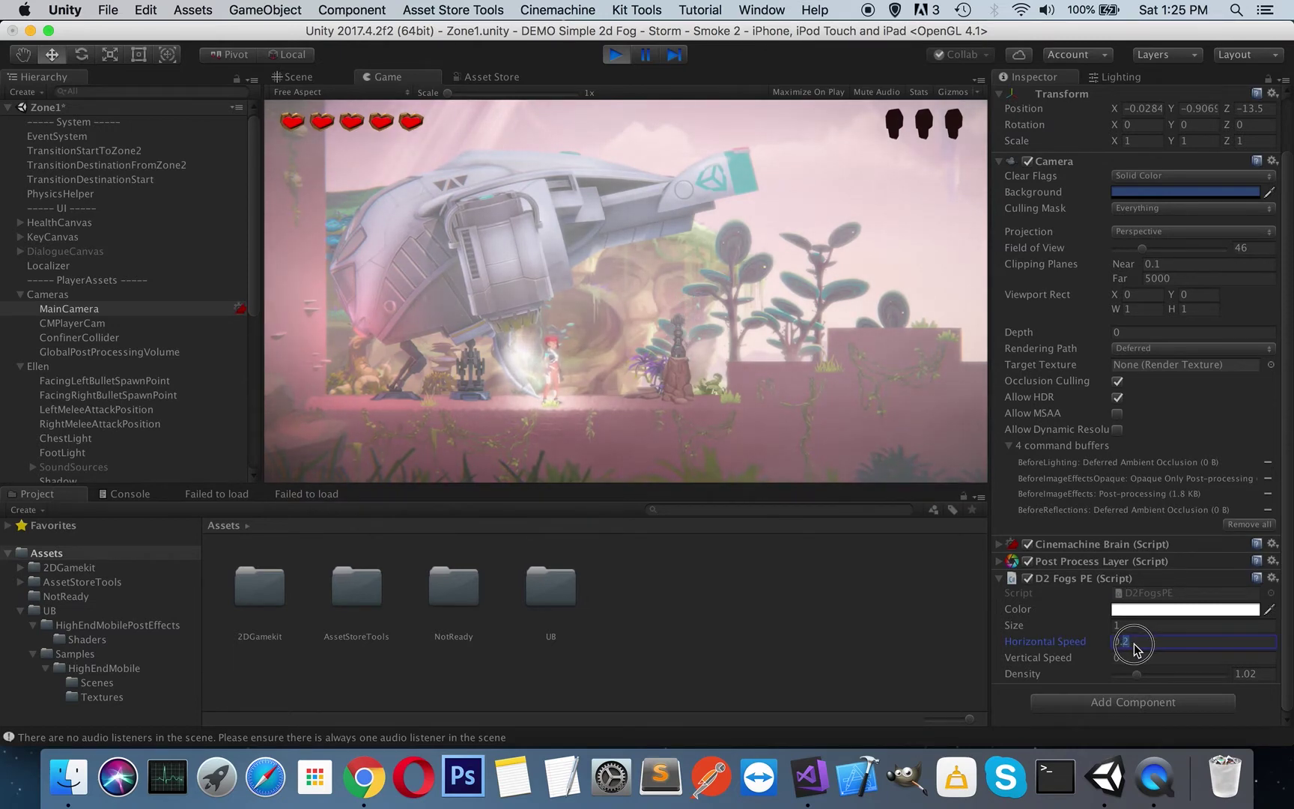
{"action": "type", "text": "0.5"}
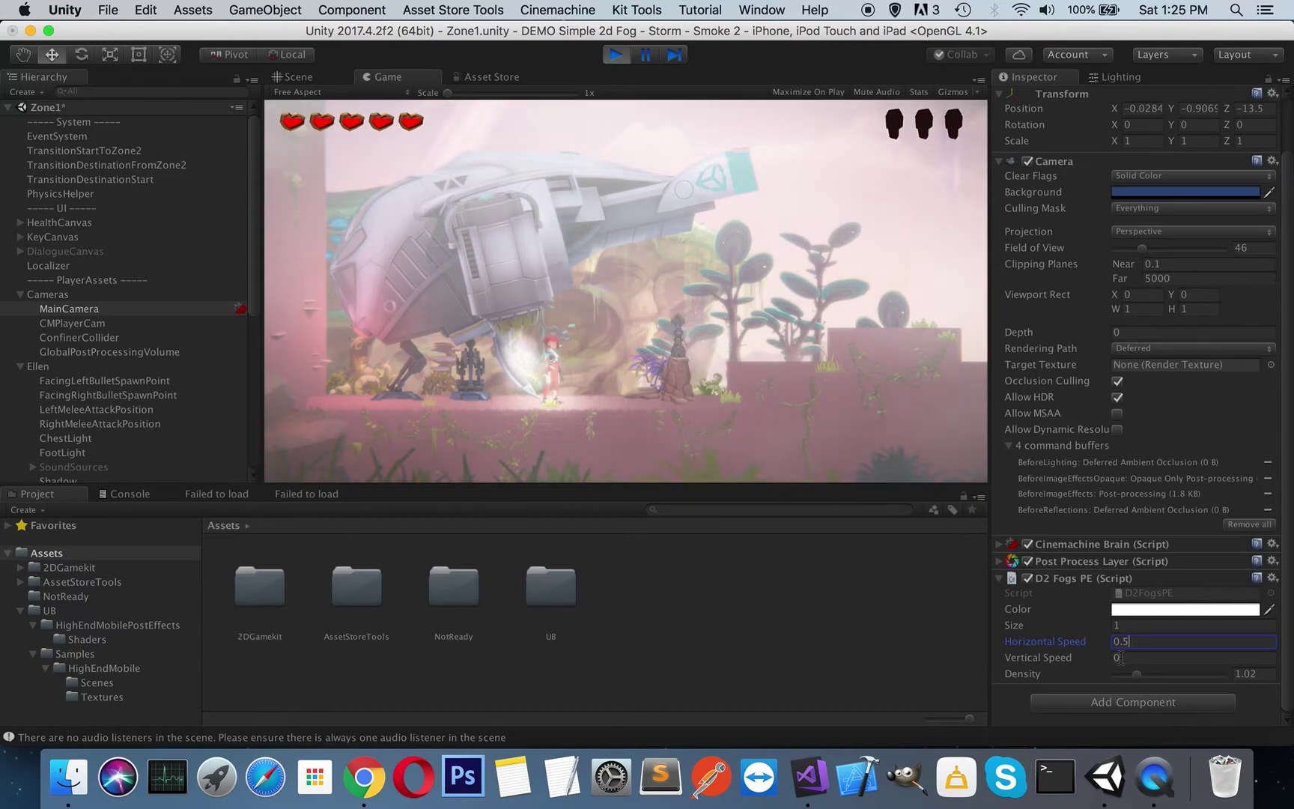
{"action": "left_click", "coordinate": [1129, 656]}
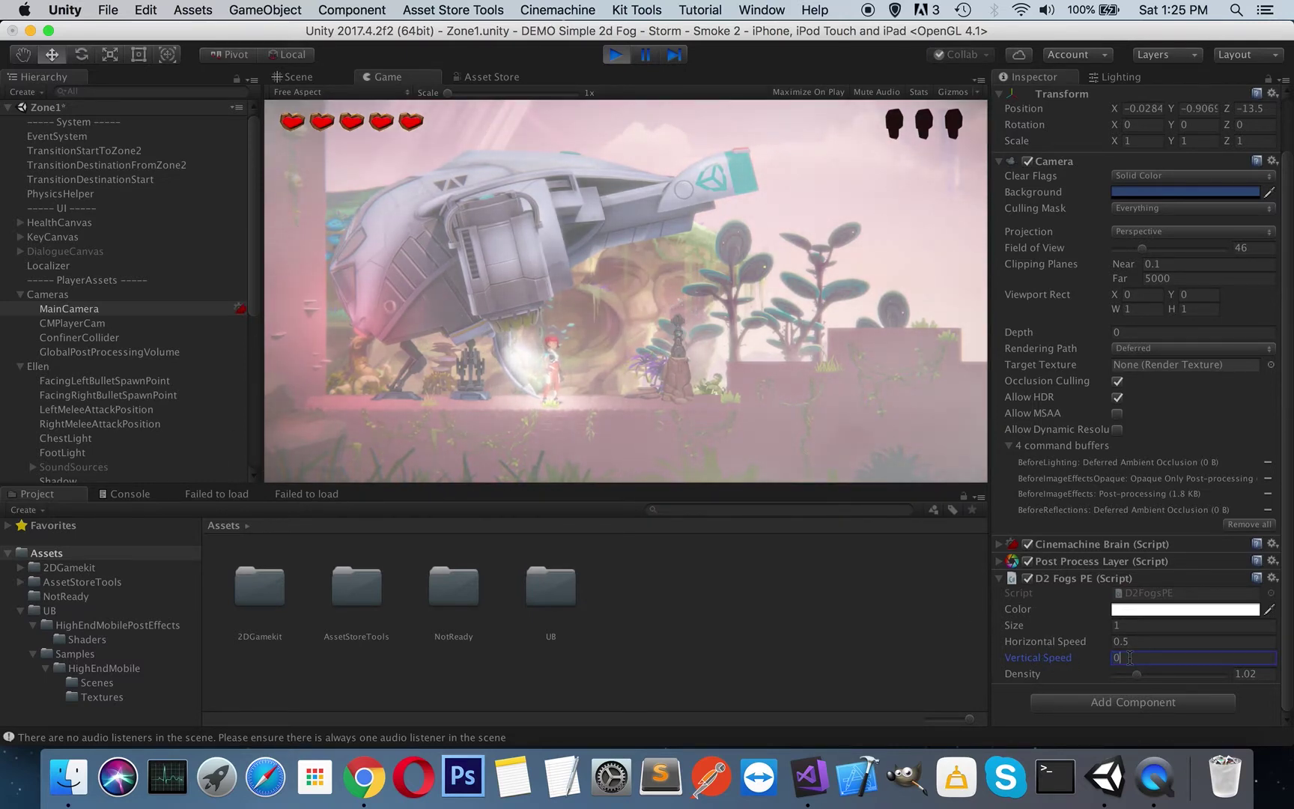
{"action": "type", "text": "0.5"}
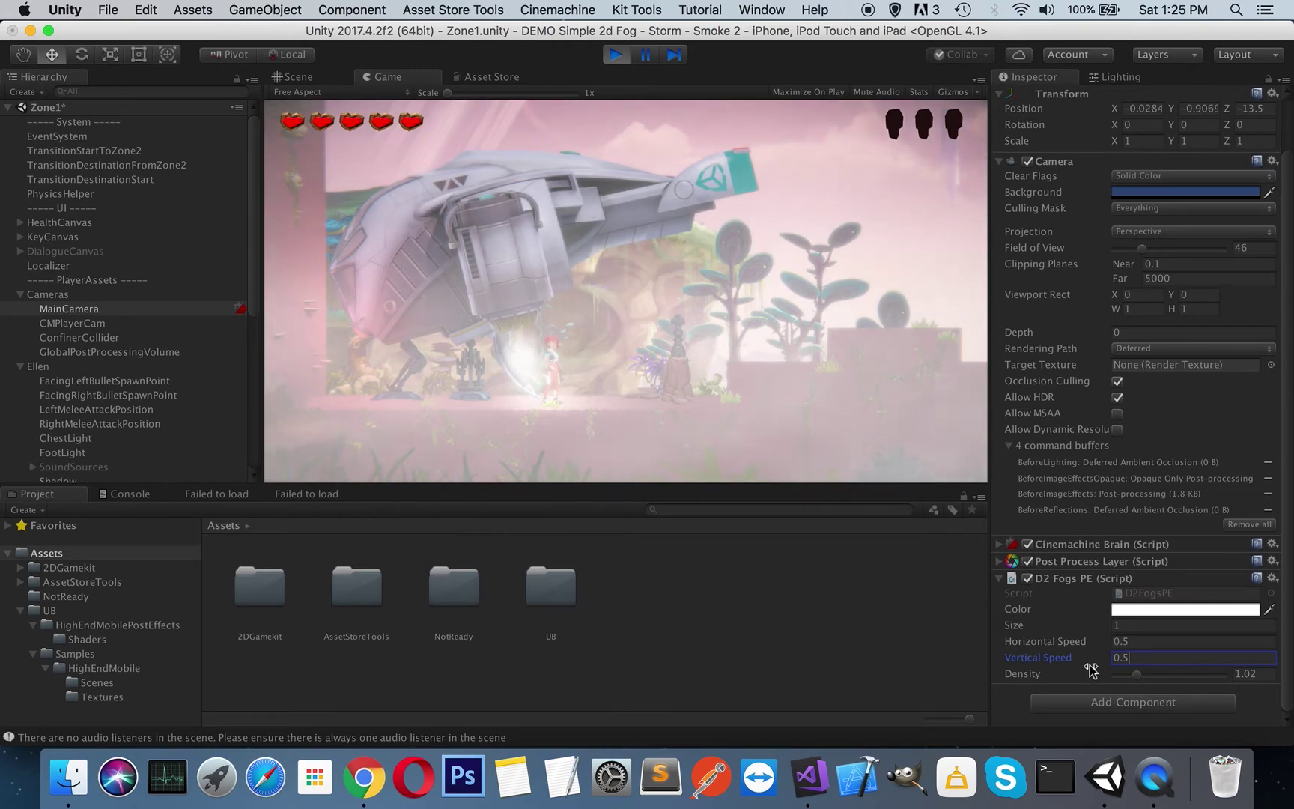
{"action": "left_click_drag", "start_coordinate": [1140, 679], "coordinate": [1145, 680]}
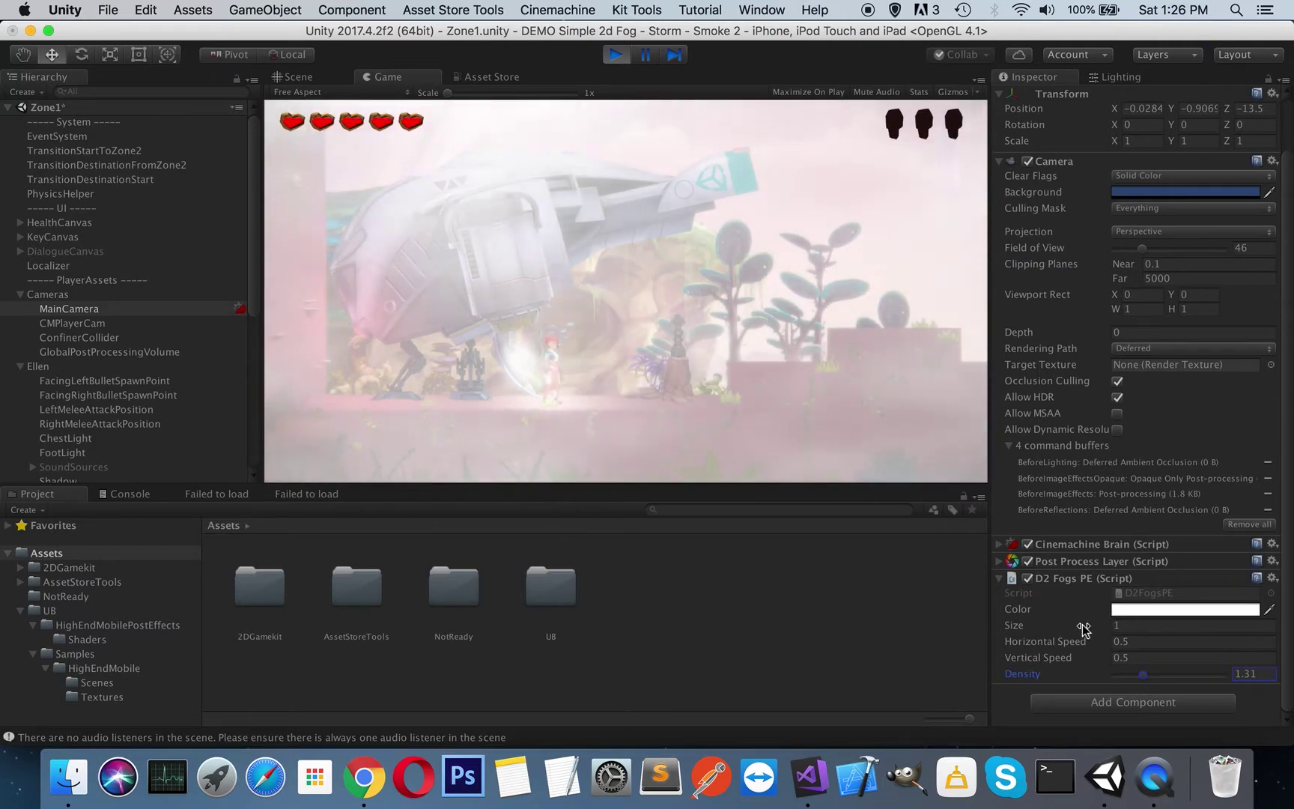
{"action": "mouse_move", "coordinate": [1086, 628]}
{"action": "left_mouse_down"}
{"action": "mouse_move", "coordinate": [1069, 630]}
{"action": "mouse_move", "coordinate": [1081, 629]}
{"action": "left_mouse_up"}
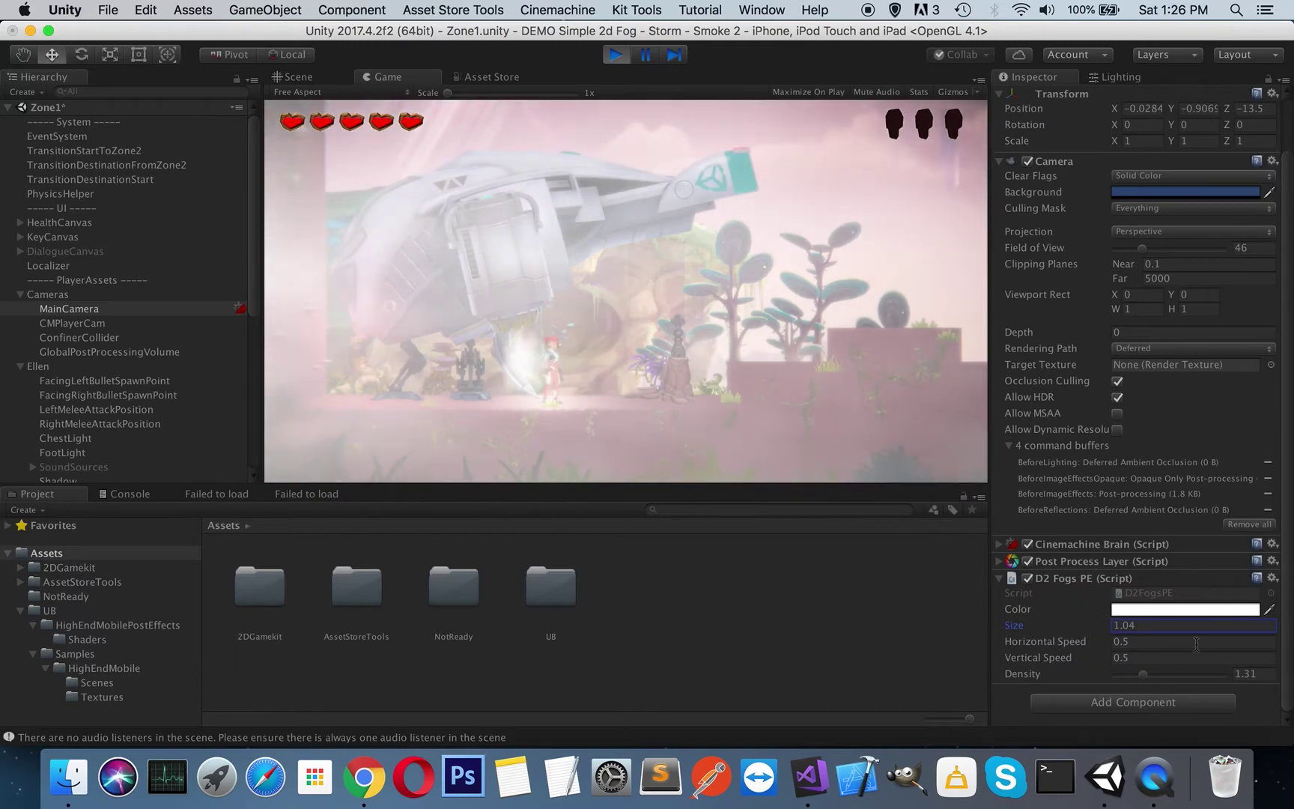
Copy the D2 Fogs PE component and paste it as a new second fog layer.
{"action": "left_click", "coordinate": [1271, 579]}
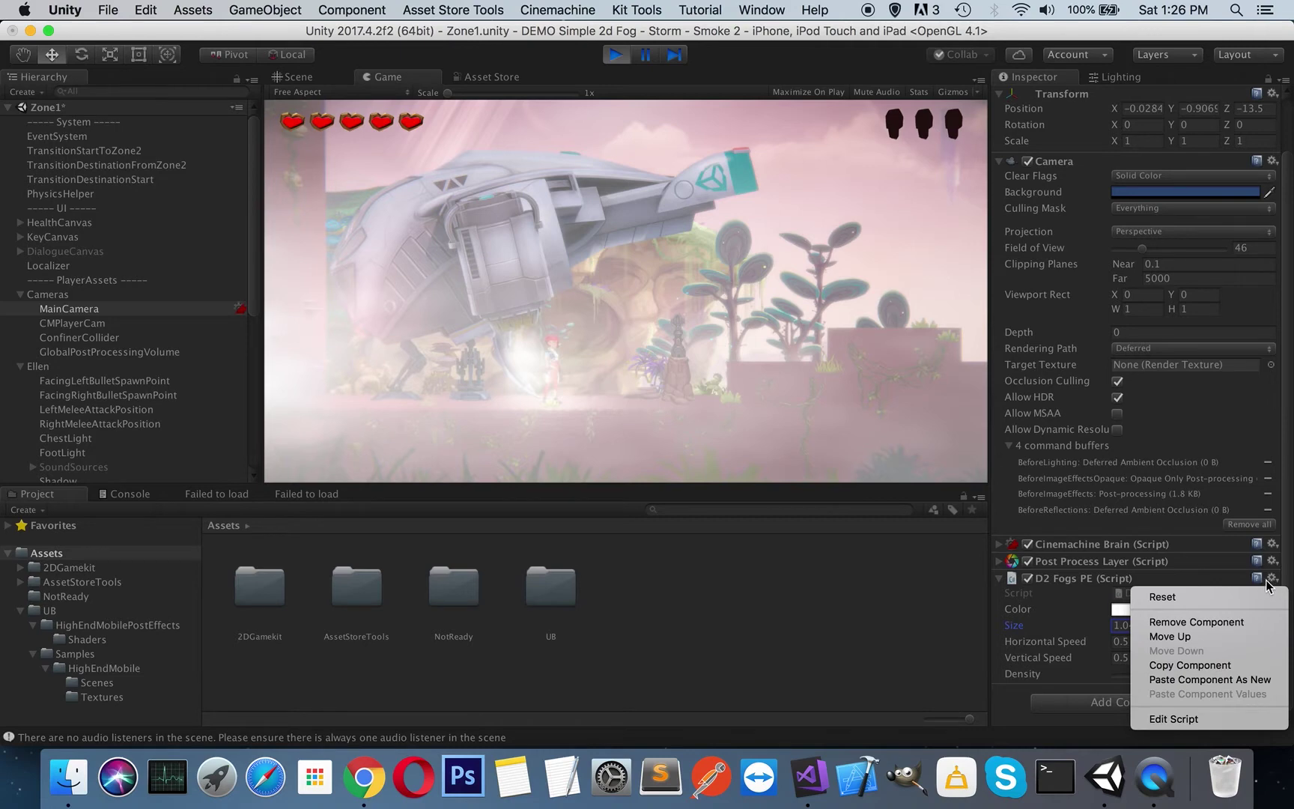
{"action": "left_click", "coordinate": [1196, 667]}
{"action": "left_click", "coordinate": [1272, 579]}
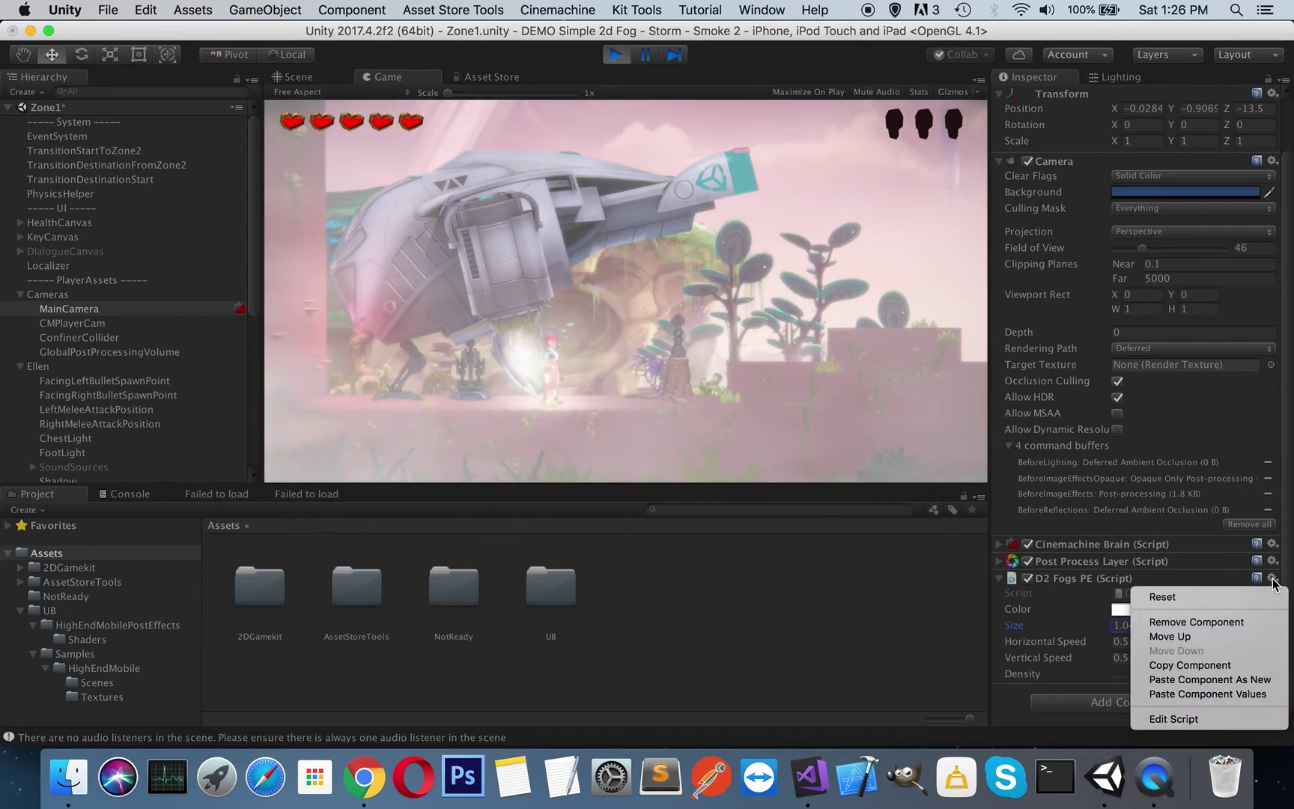
{"action": "left_click", "coordinate": [1204, 679]}
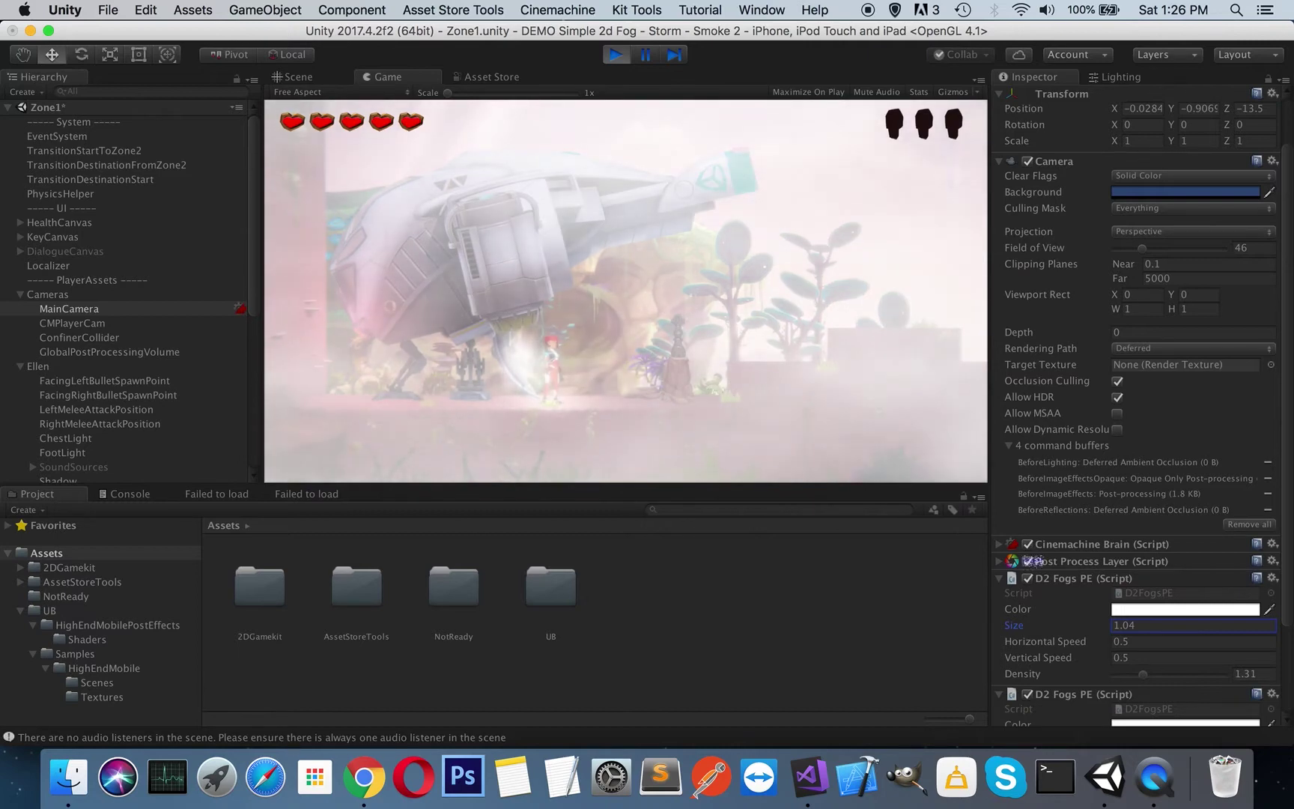
Change the second fog layer's colour to grey 7E7E7E.
{"action": "scroll", "coordinate": [1071, 648], "scroll_direction": "down", "scroll_amount": 3}
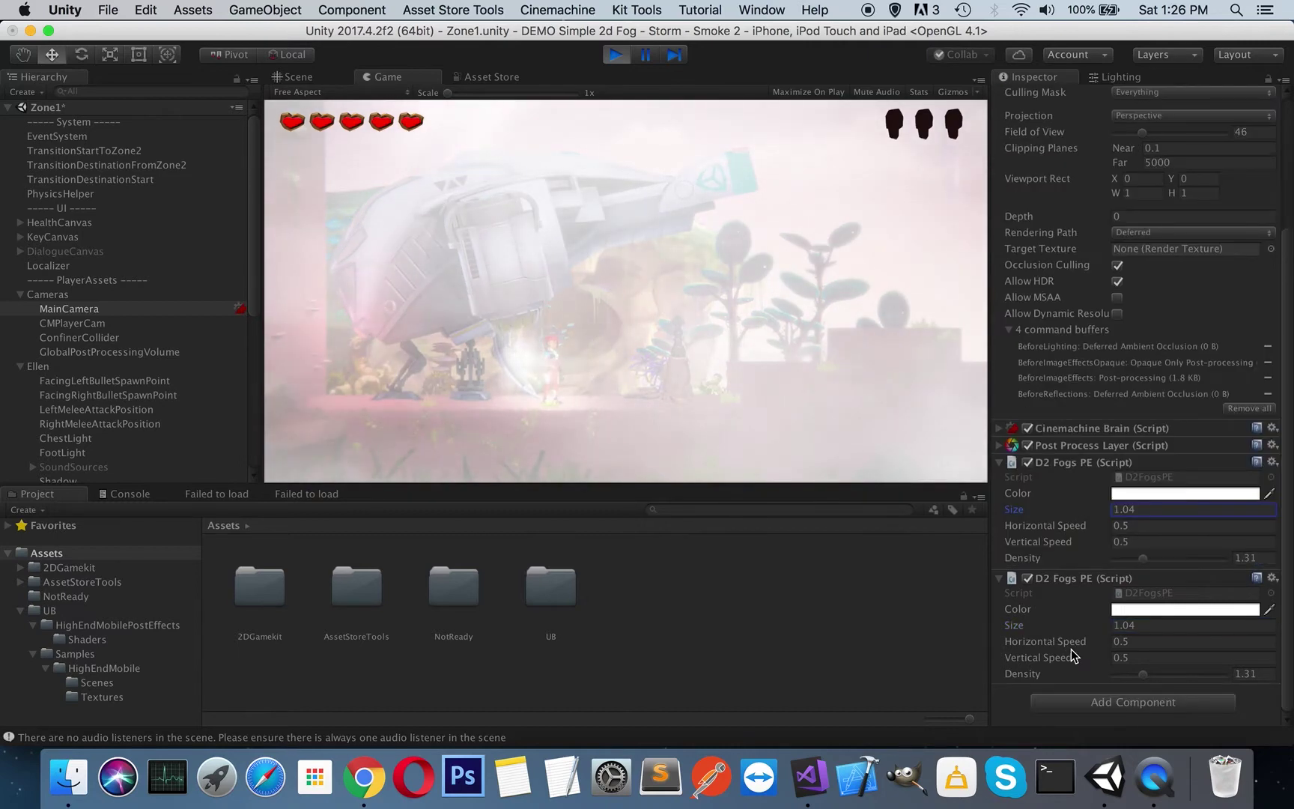
{"action": "left_click", "coordinate": [1133, 609]}
{"action": "left_click_drag", "start_coordinate": [908, 215], "coordinate": [908, 258]}
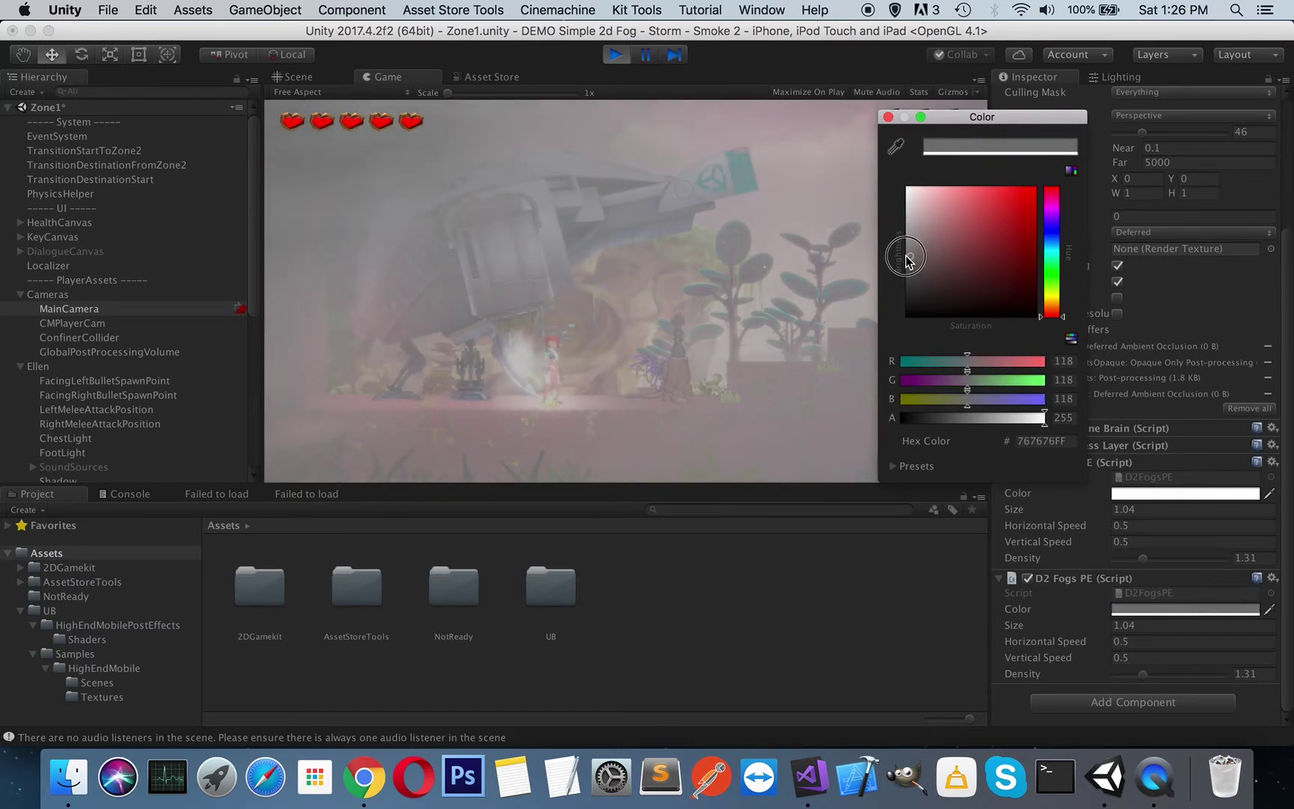
{"action": "left_click_drag", "start_coordinate": [909, 259], "coordinate": [906, 256]}
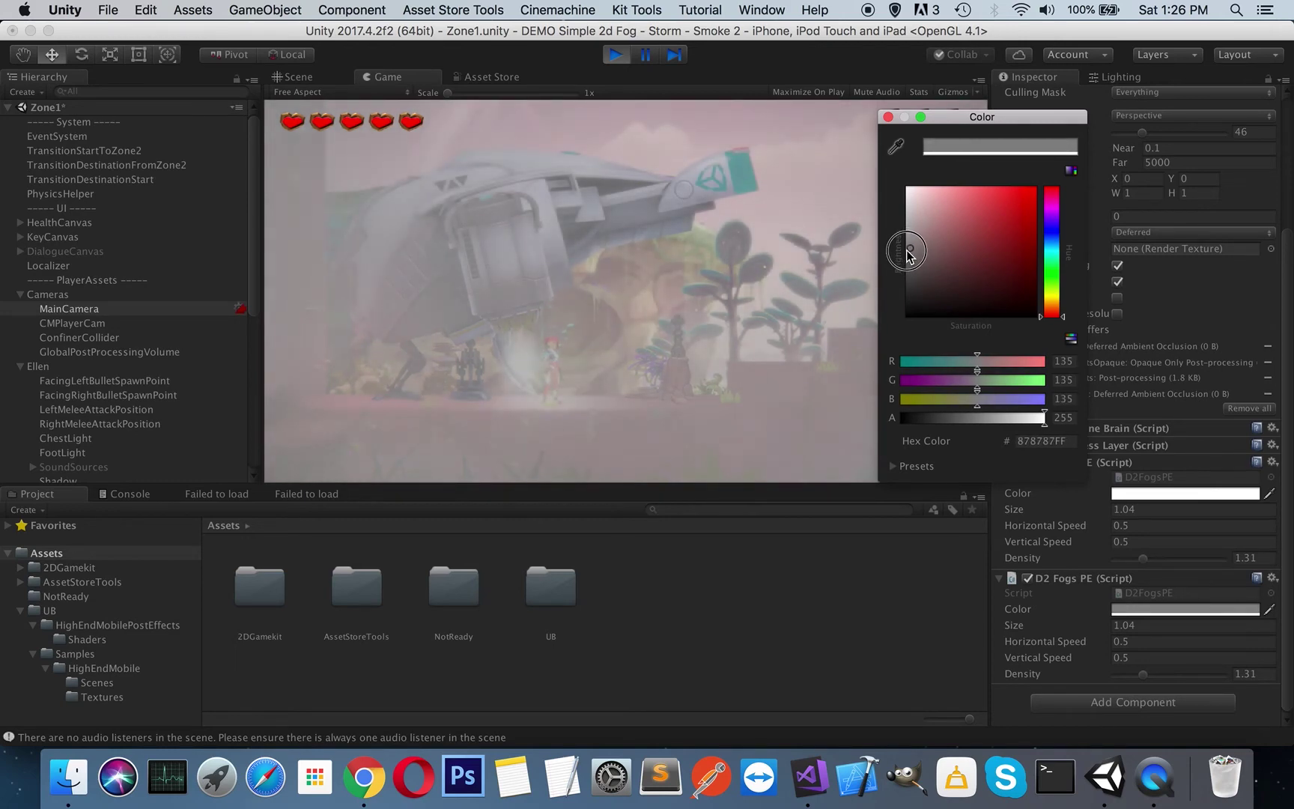
{"action": "left_click", "coordinate": [888, 118]}
Give the second fog Horizontal Speed 0.4, Vertical Speed 0.3 and Density 0.7.
{"action": "left_click", "coordinate": [1121, 641]}
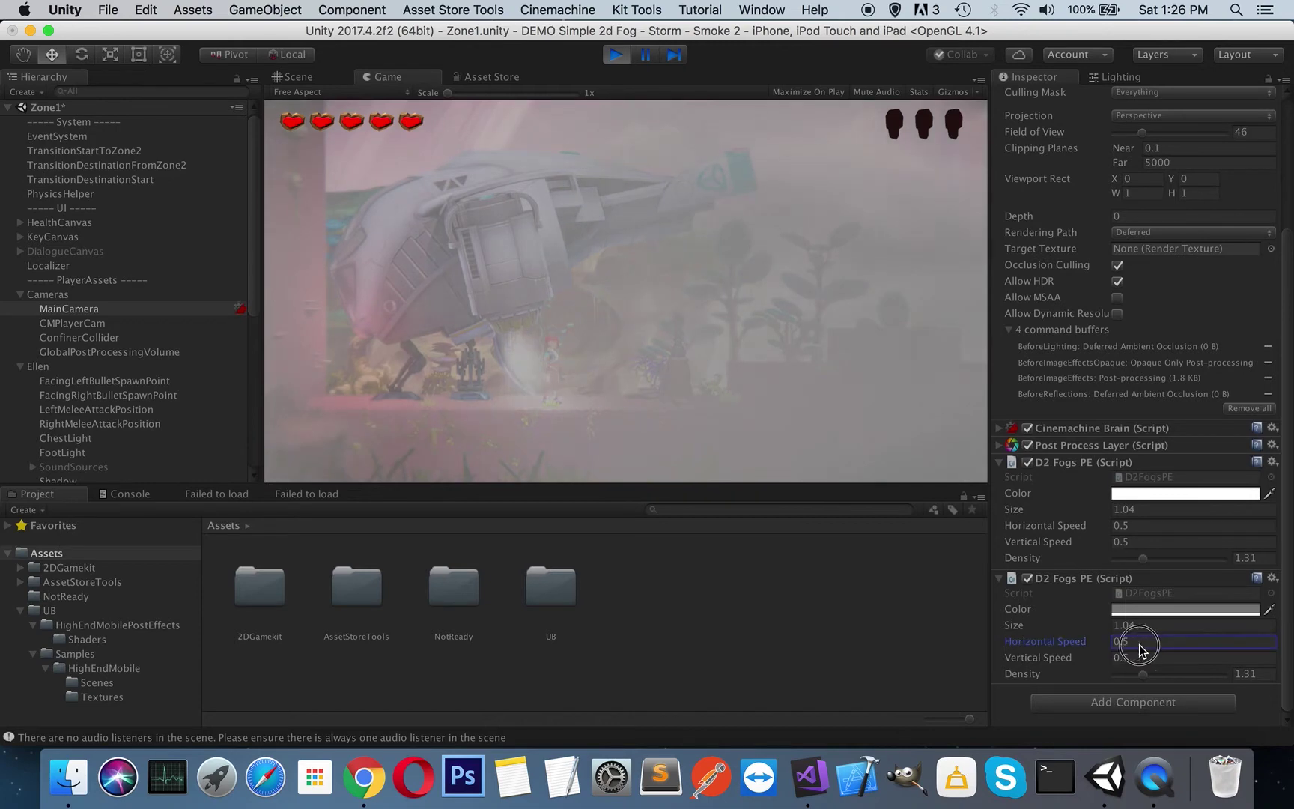
{"action": "type", "text": "0.4"}
{"action": "left_click", "coordinate": [1150, 659]}
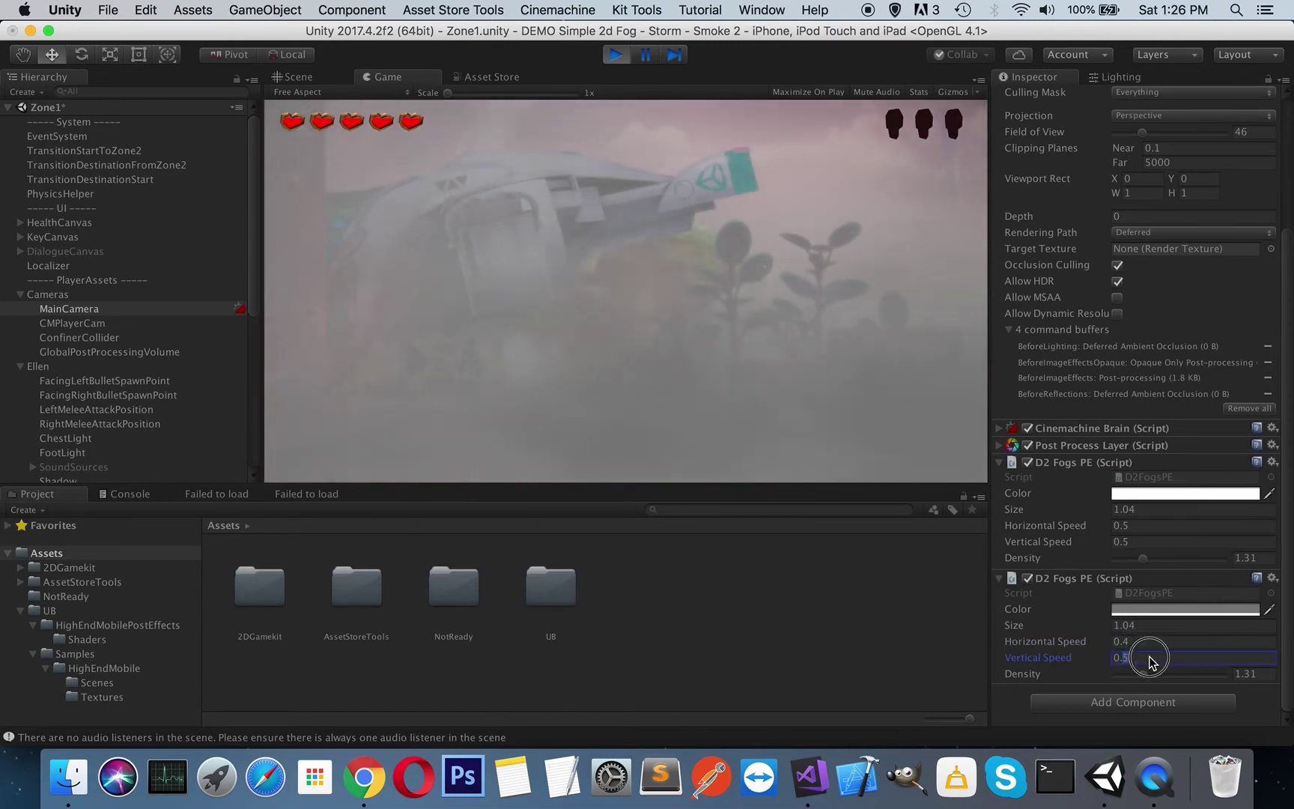
{"action": "type", "text": "0.3"}
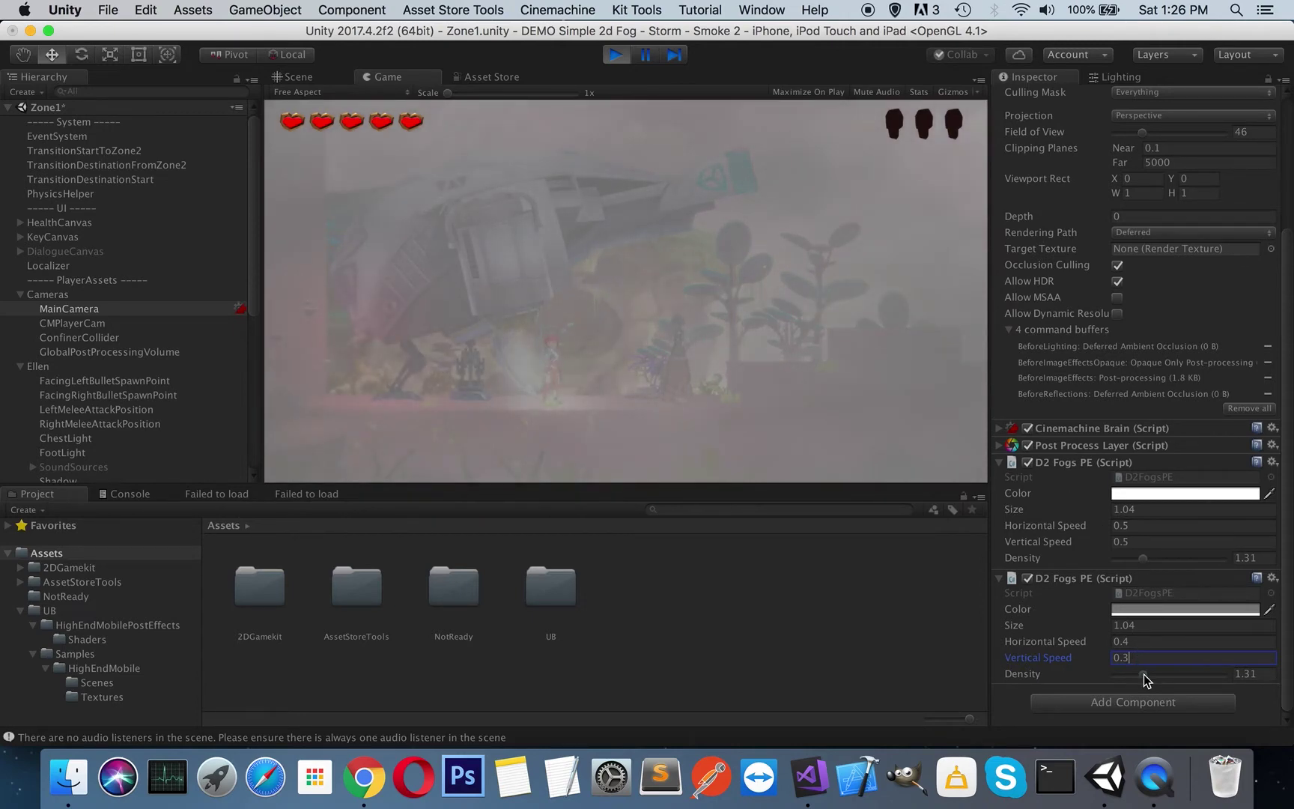
{"action": "left_click_drag", "start_coordinate": [1143, 678], "coordinate": [1131, 679]}
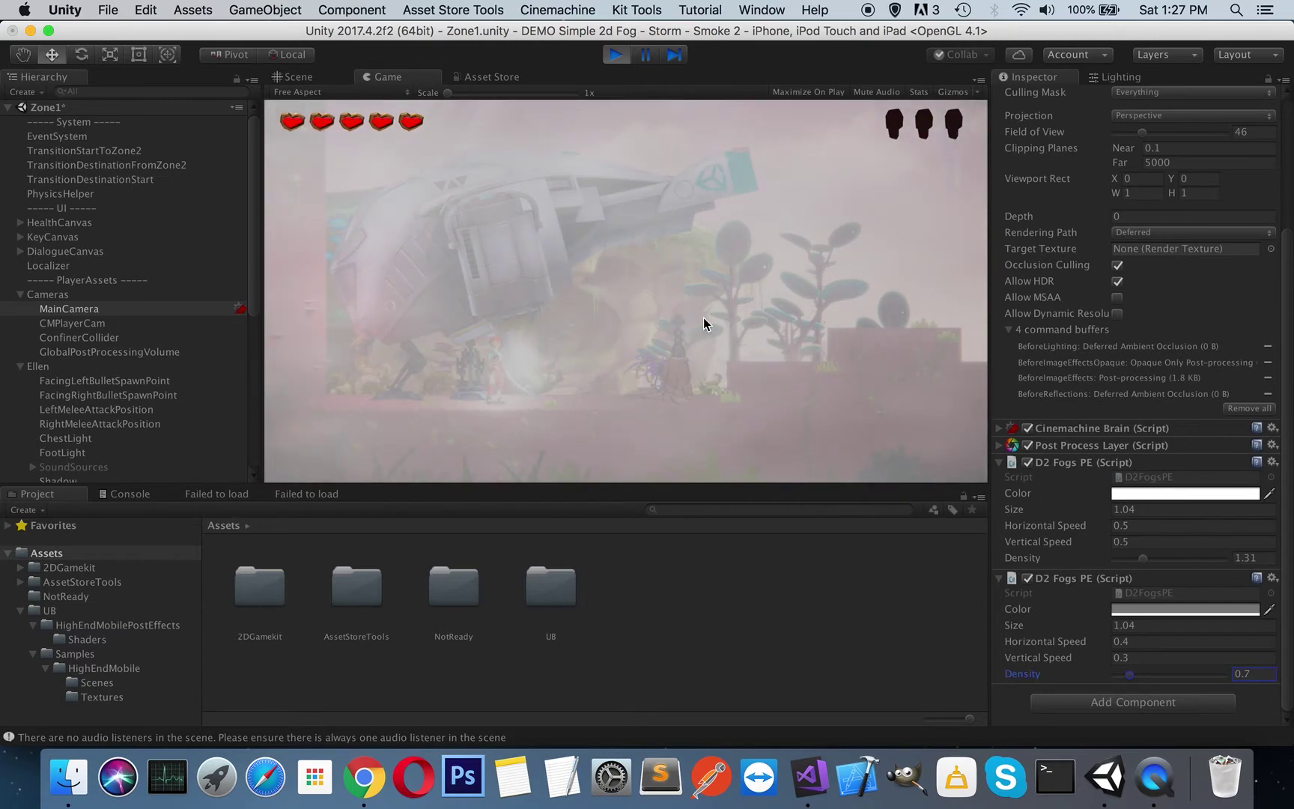
Collapse both fog foldouts, then add D2 Snows PE via a 'snow' component search.
{"action": "left_click", "coordinate": [1084, 462]}
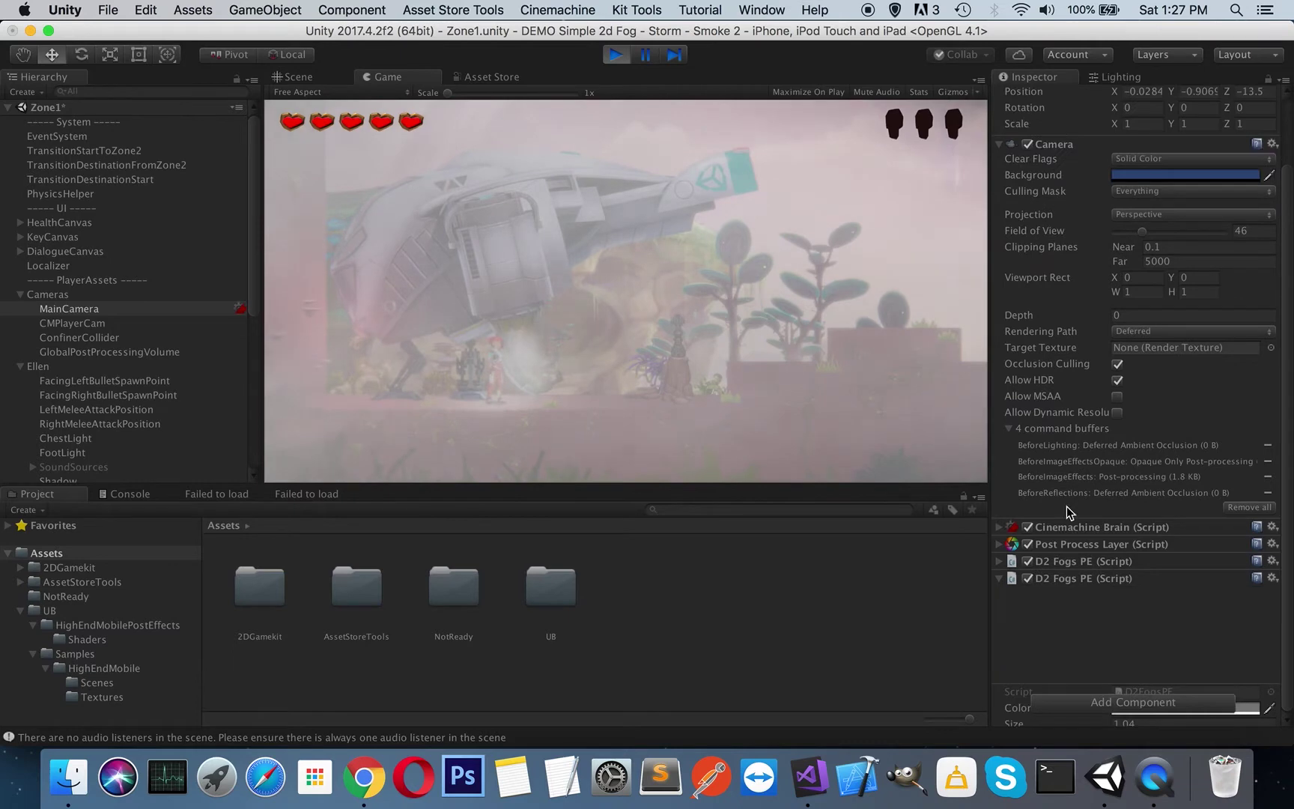
{"action": "left_click", "coordinate": [1084, 582]}
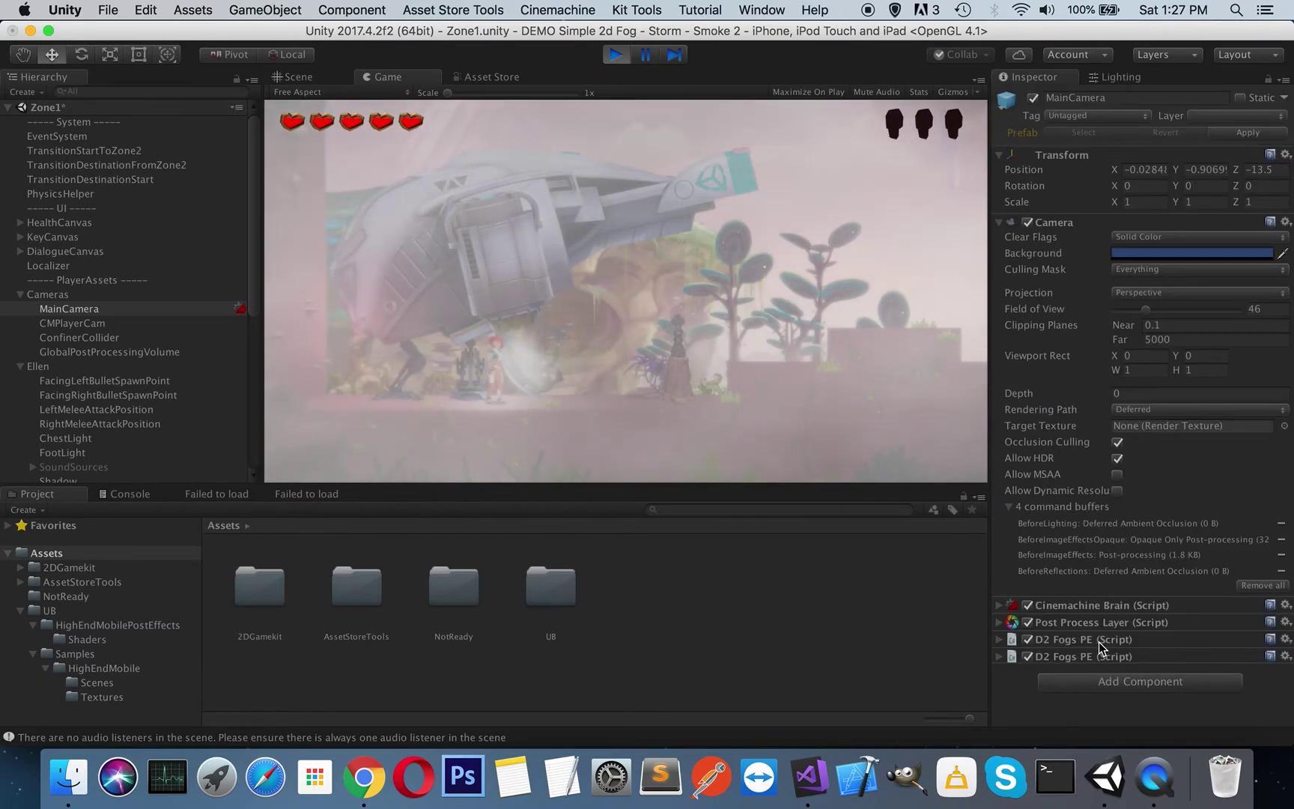
{"action": "left_click", "coordinate": [1091, 683]}
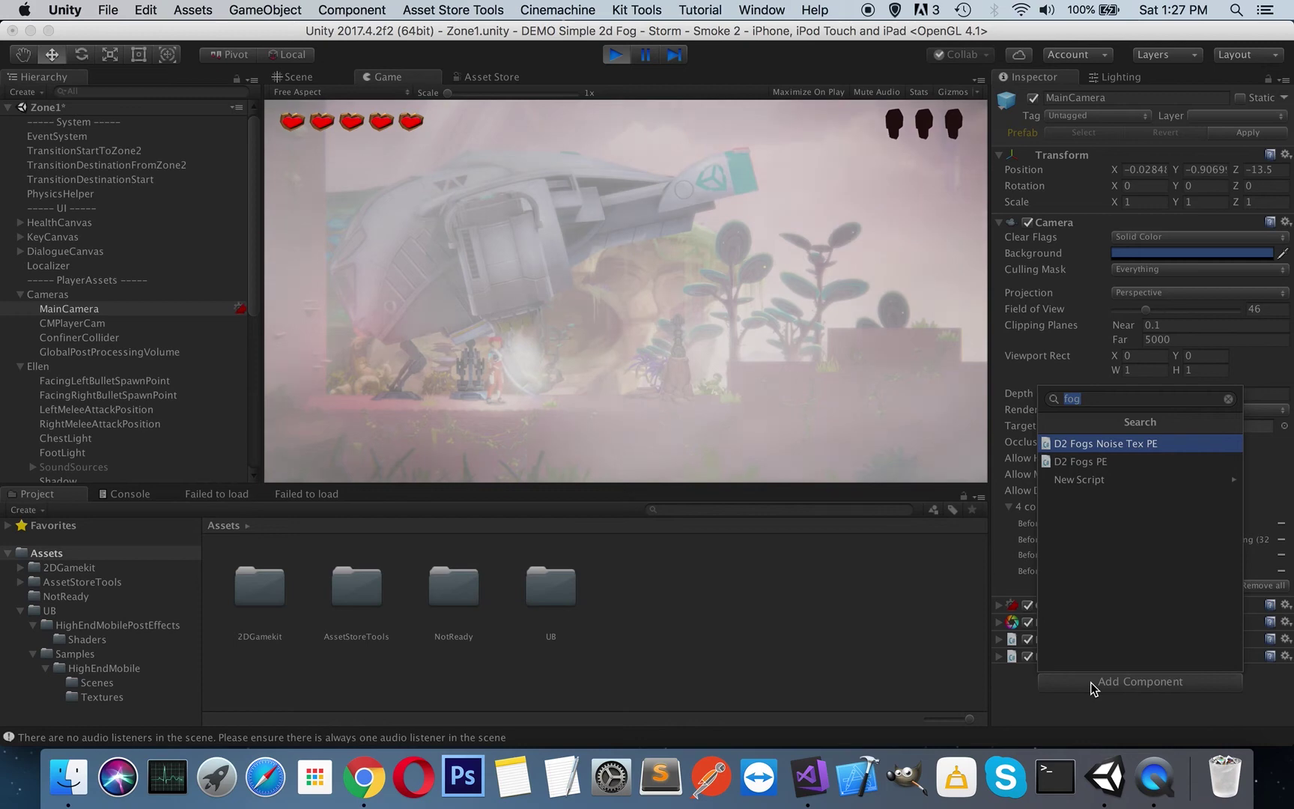
{"action": "type", "text": "sn"}
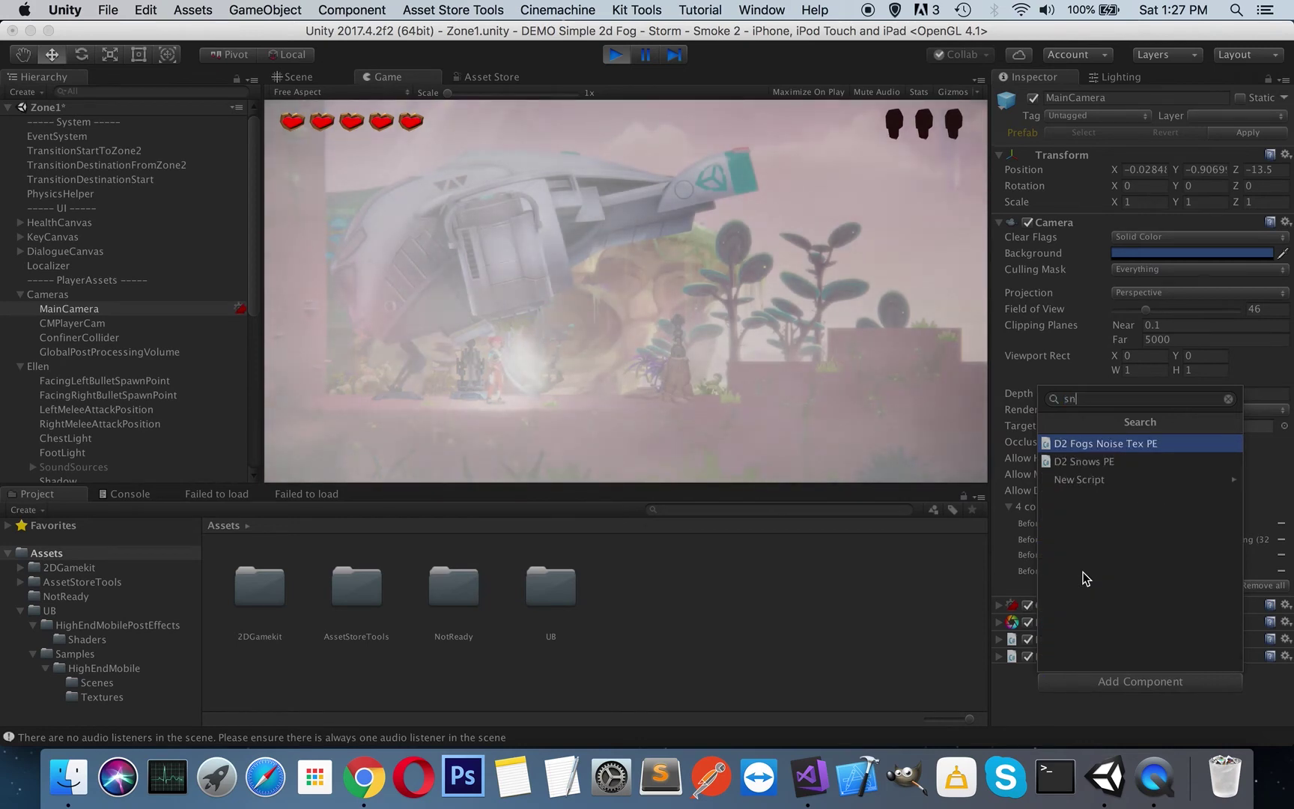
{"action": "type", "text": "ow"}
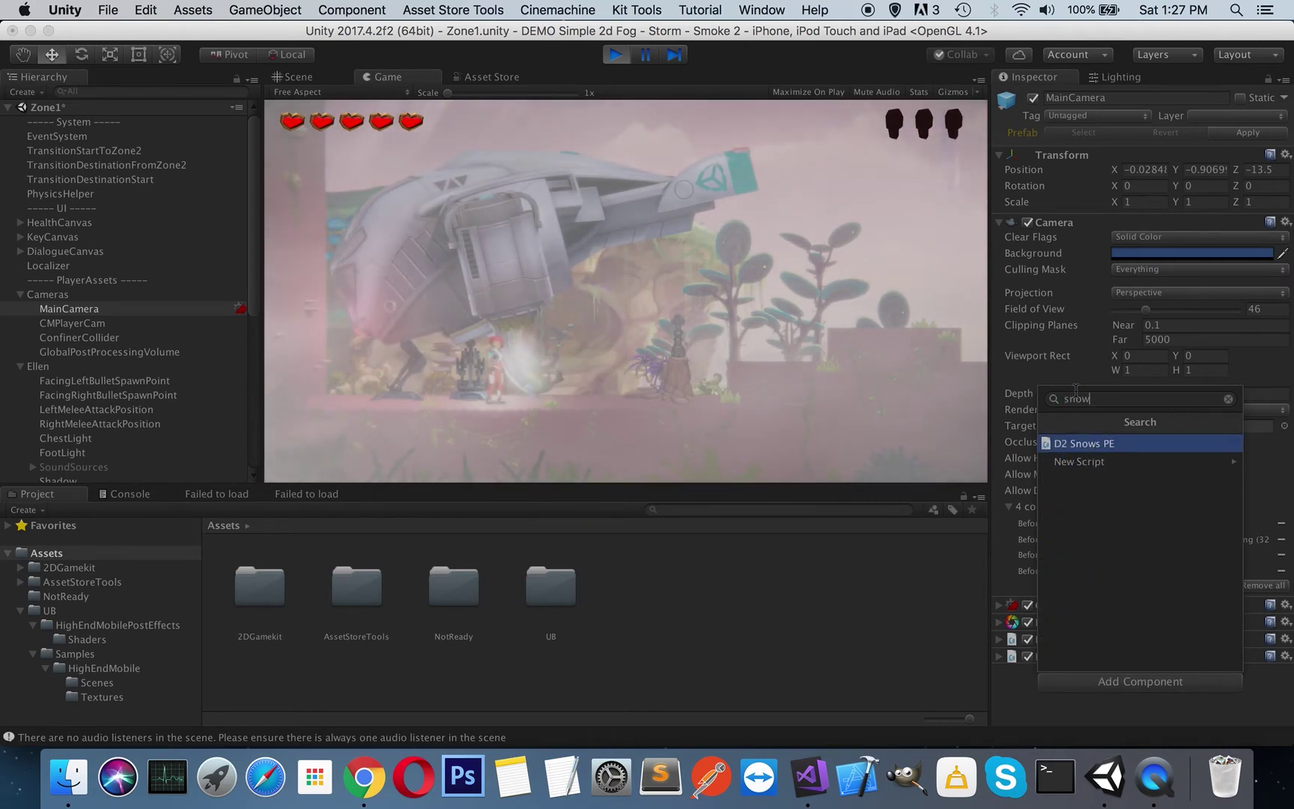
{"action": "left_click", "coordinate": [1082, 444]}
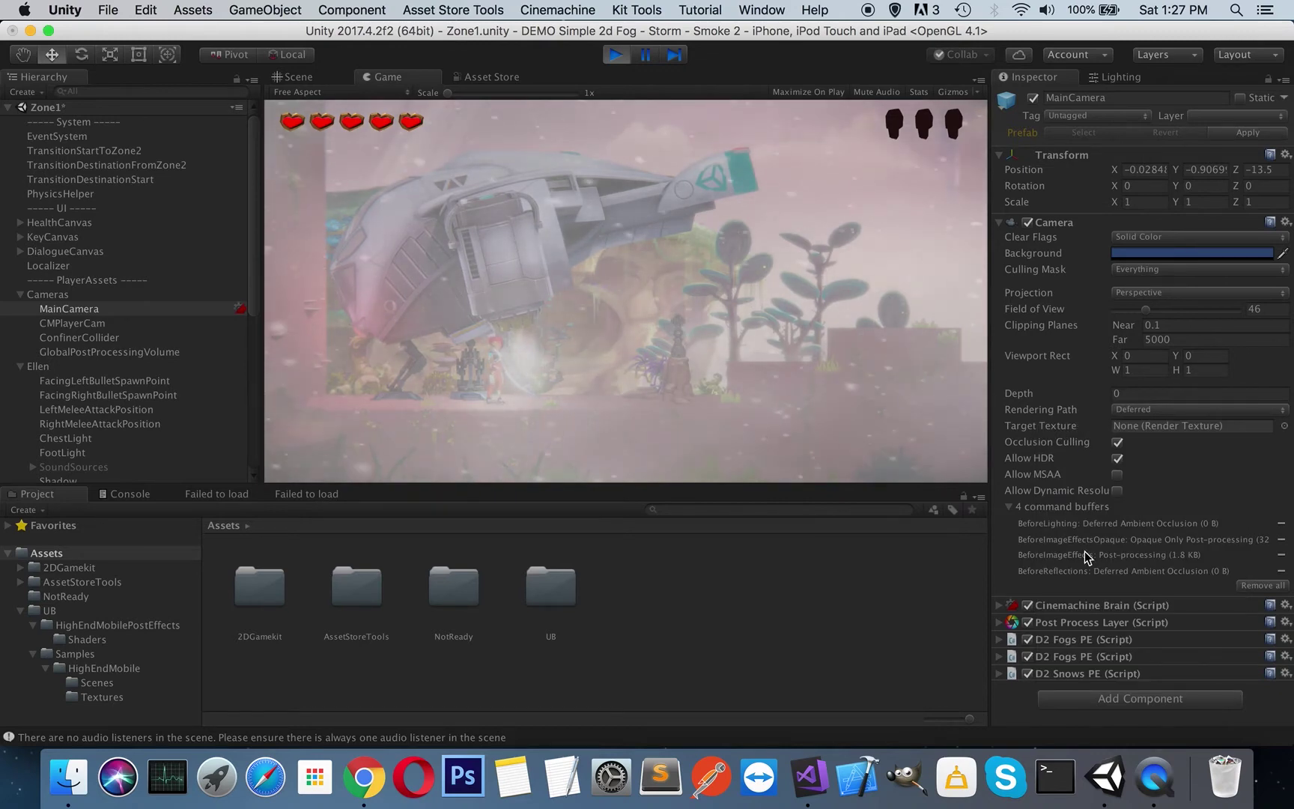
Set D2 Snows PE to Particle Multiplier 9.6, Direction -1.24 and Zoom 0.67, then collapse it.
{"action": "left_click", "coordinate": [1067, 674]}
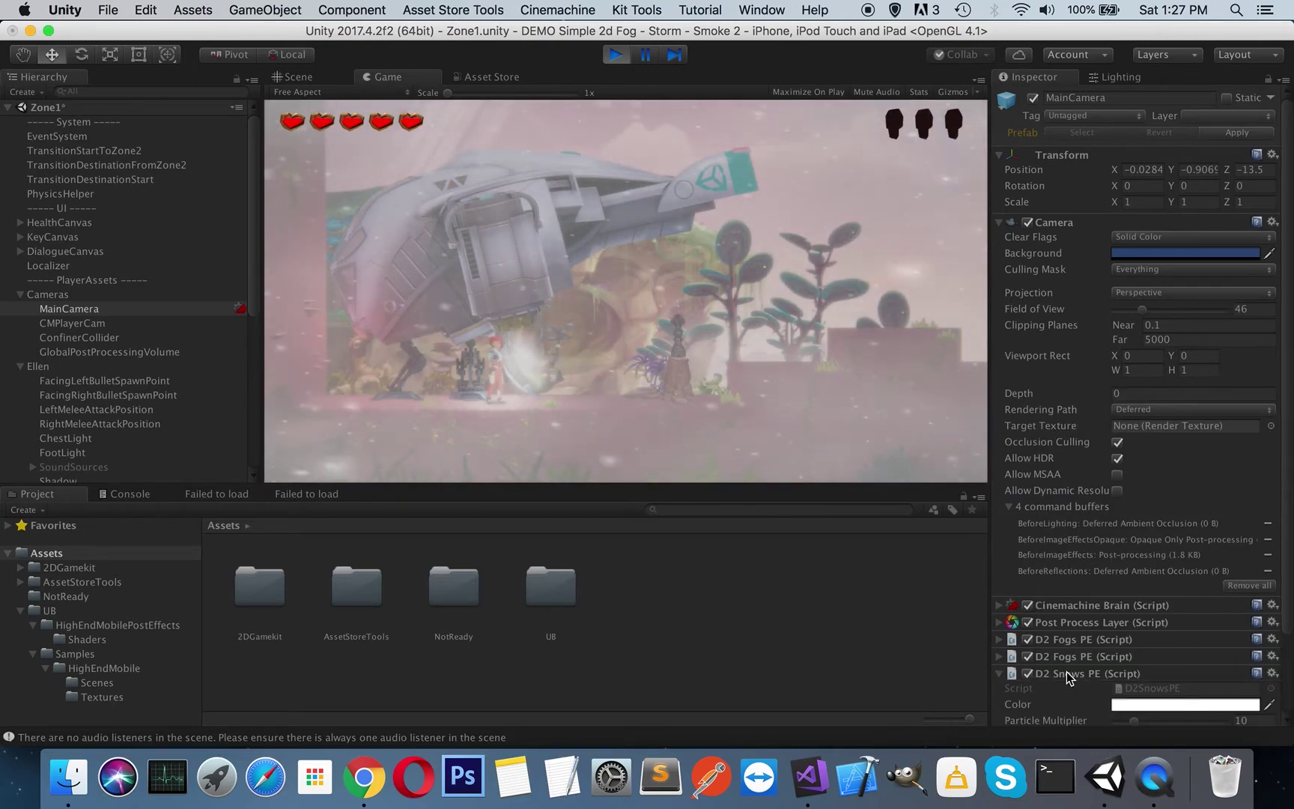
{"action": "scroll", "coordinate": [1066, 671], "scroll_direction": "down", "scroll_amount": 4}
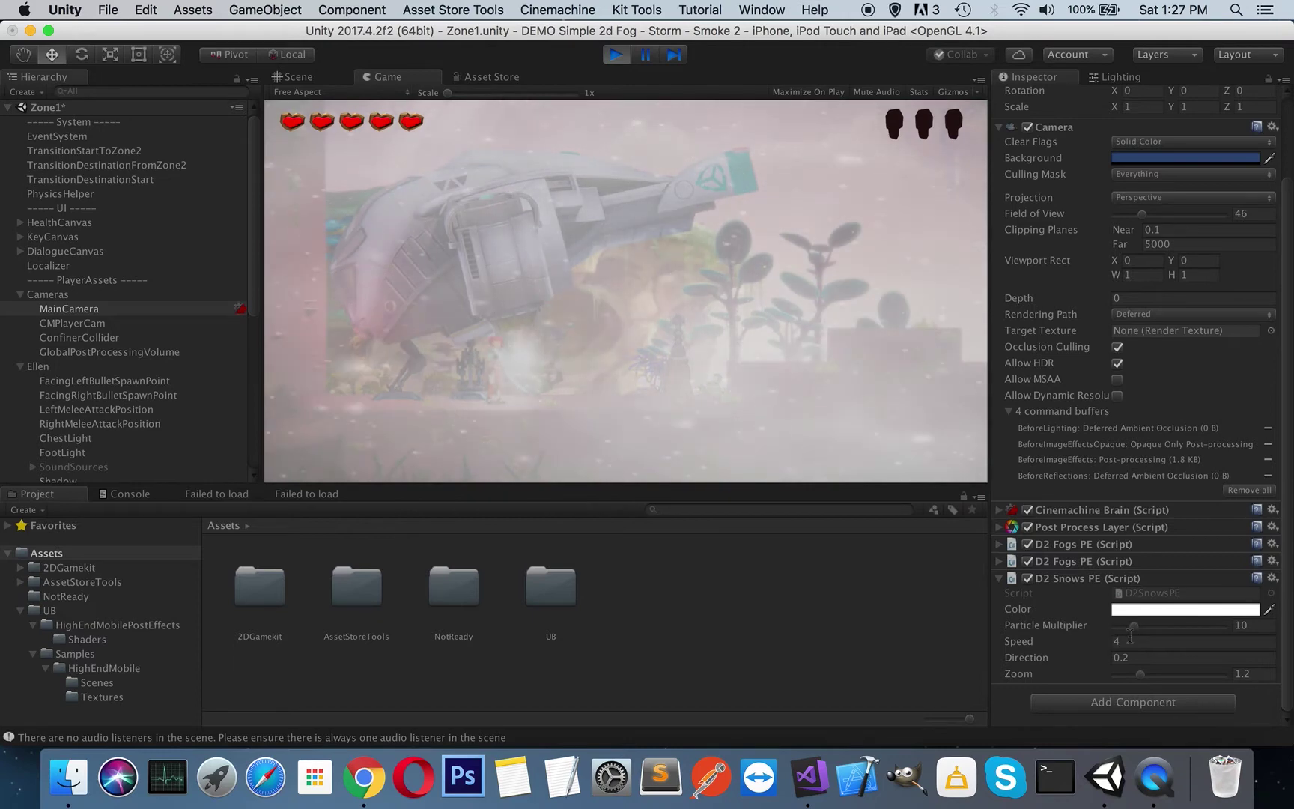
{"action": "mouse_move", "coordinate": [1137, 629]}
{"action": "left_mouse_down"}
{"action": "mouse_move", "coordinate": [1161, 628]}
{"action": "mouse_move", "coordinate": [1137, 627]}
{"action": "left_mouse_up"}
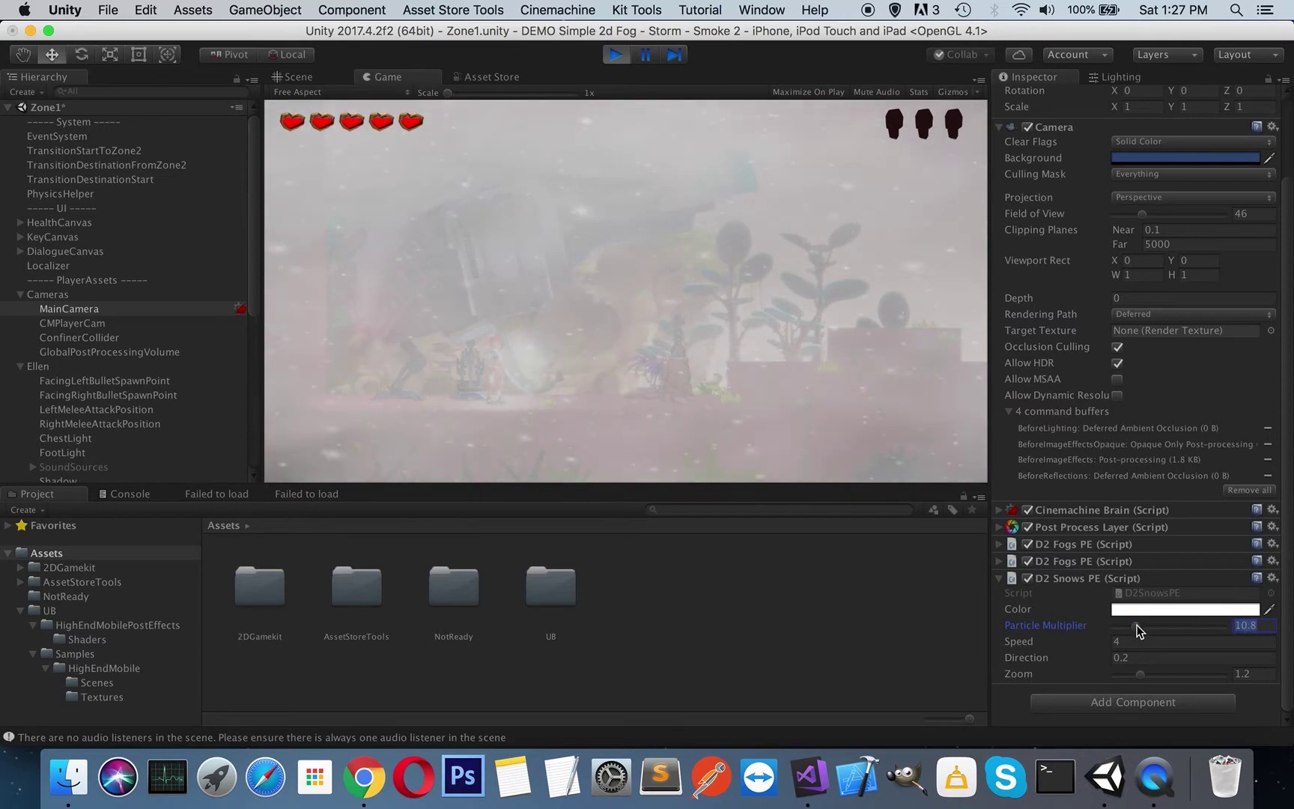
{"action": "left_click_drag", "start_coordinate": [1143, 629], "coordinate": [1136, 628]}
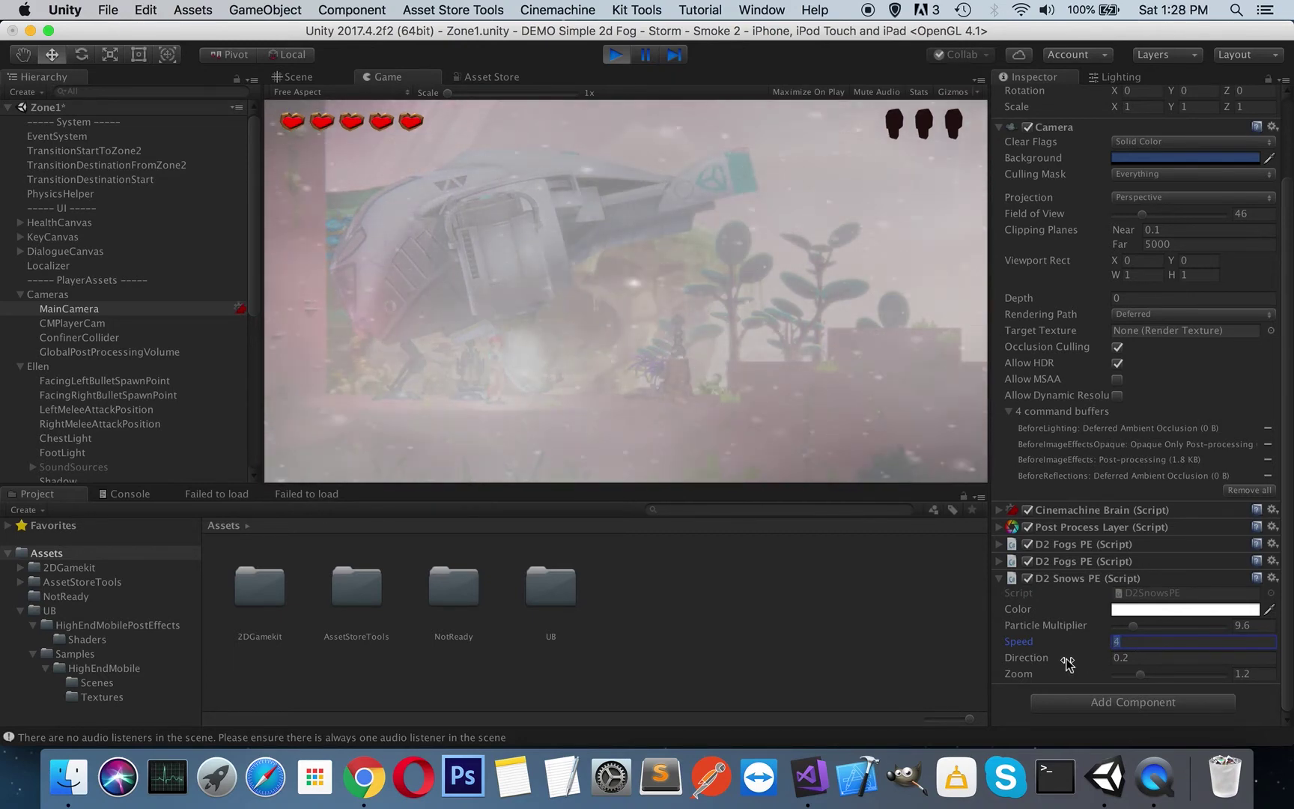
{"action": "mouse_move", "coordinate": [1067, 662]}
{"action": "left_mouse_down"}
{"action": "mouse_move", "coordinate": [1121, 664]}
{"action": "mouse_move", "coordinate": [1074, 661]}
{"action": "left_mouse_up"}
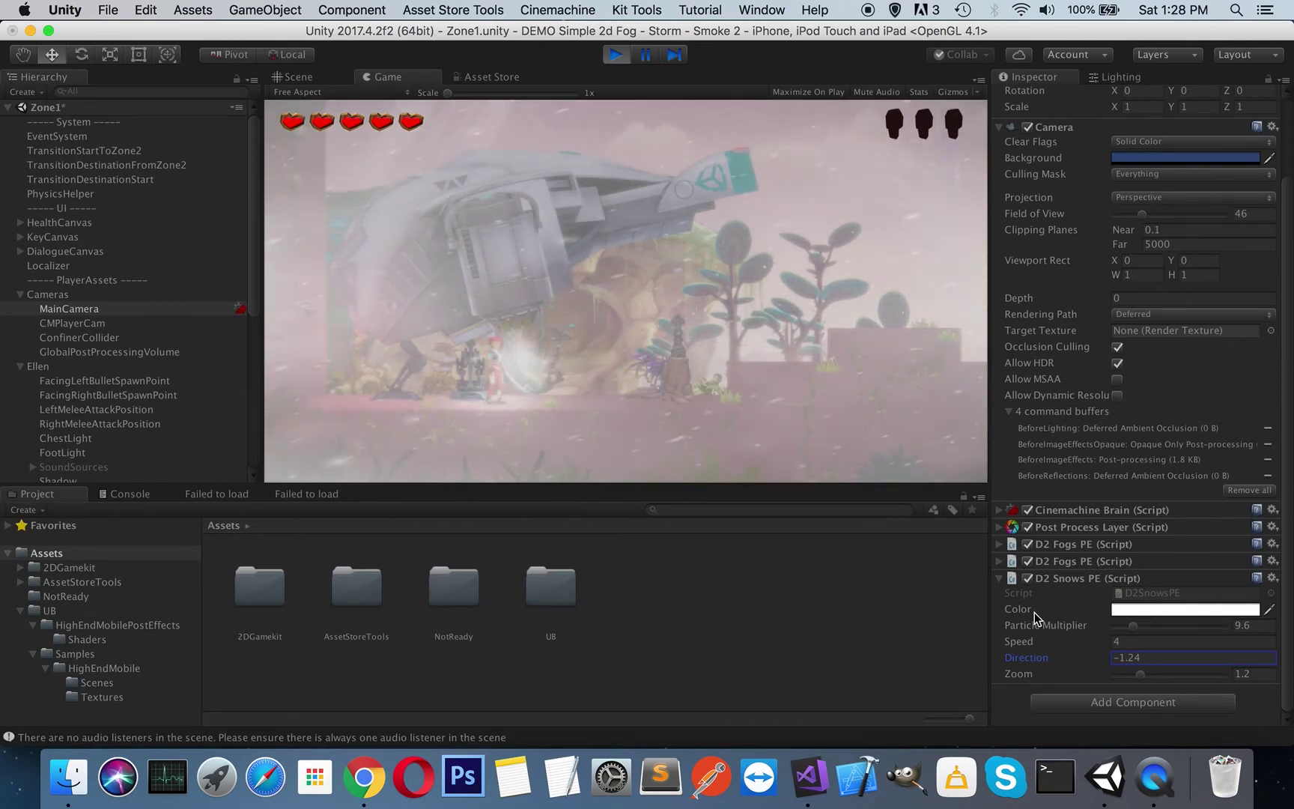
{"action": "mouse_move", "coordinate": [1138, 674]}
{"action": "left_mouse_down"}
{"action": "mouse_move", "coordinate": [1121, 677]}
{"action": "mouse_move", "coordinate": [1173, 674]}
{"action": "mouse_move", "coordinate": [1130, 679]}
{"action": "left_mouse_up"}
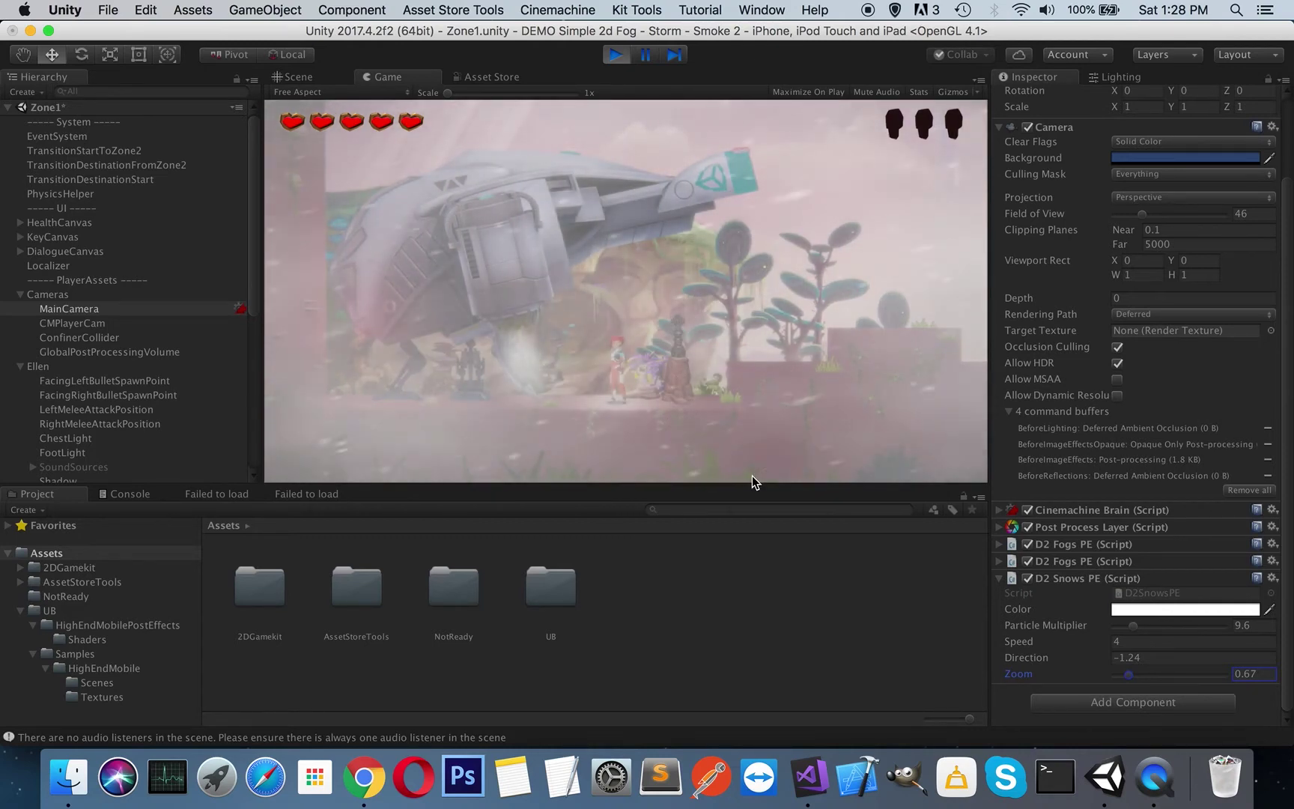
{"action": "left_click", "coordinate": [1075, 579]}
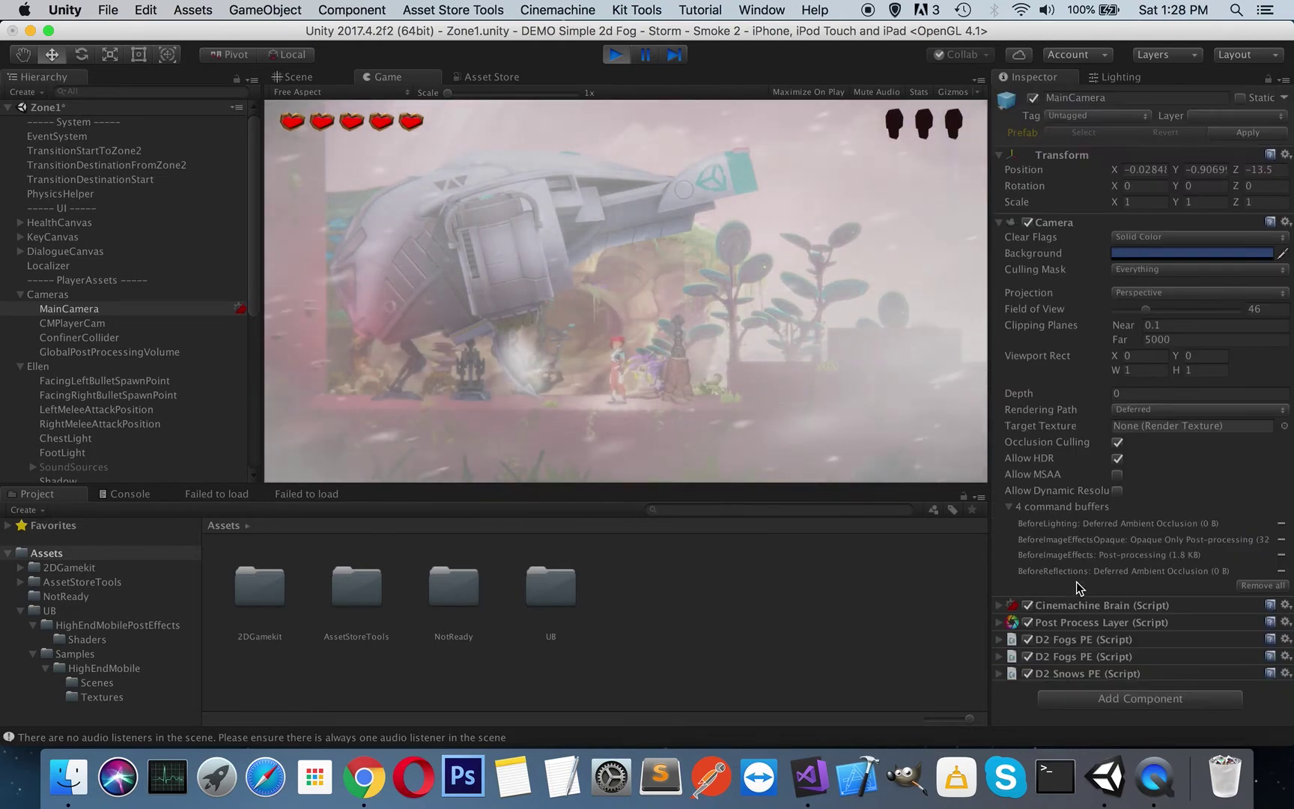
Attach D2 Rains PE via a 'rain' component search and expand its settings.
{"action": "left_click", "coordinate": [1081, 704]}
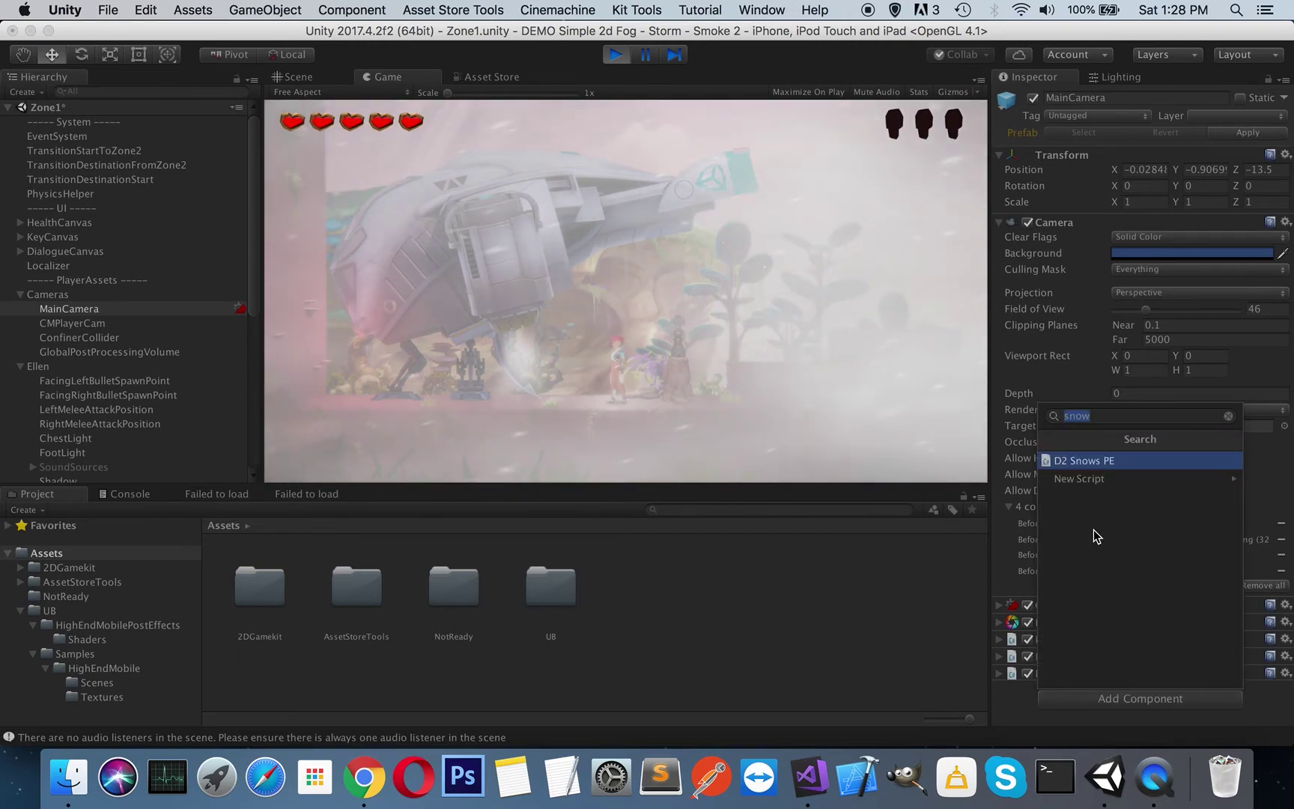
{"action": "type", "text": "rail"}
{"action": "key", "text": "BackSpace"}
{"action": "type", "text": "n"}
{"action": "key", "text": "Down"}
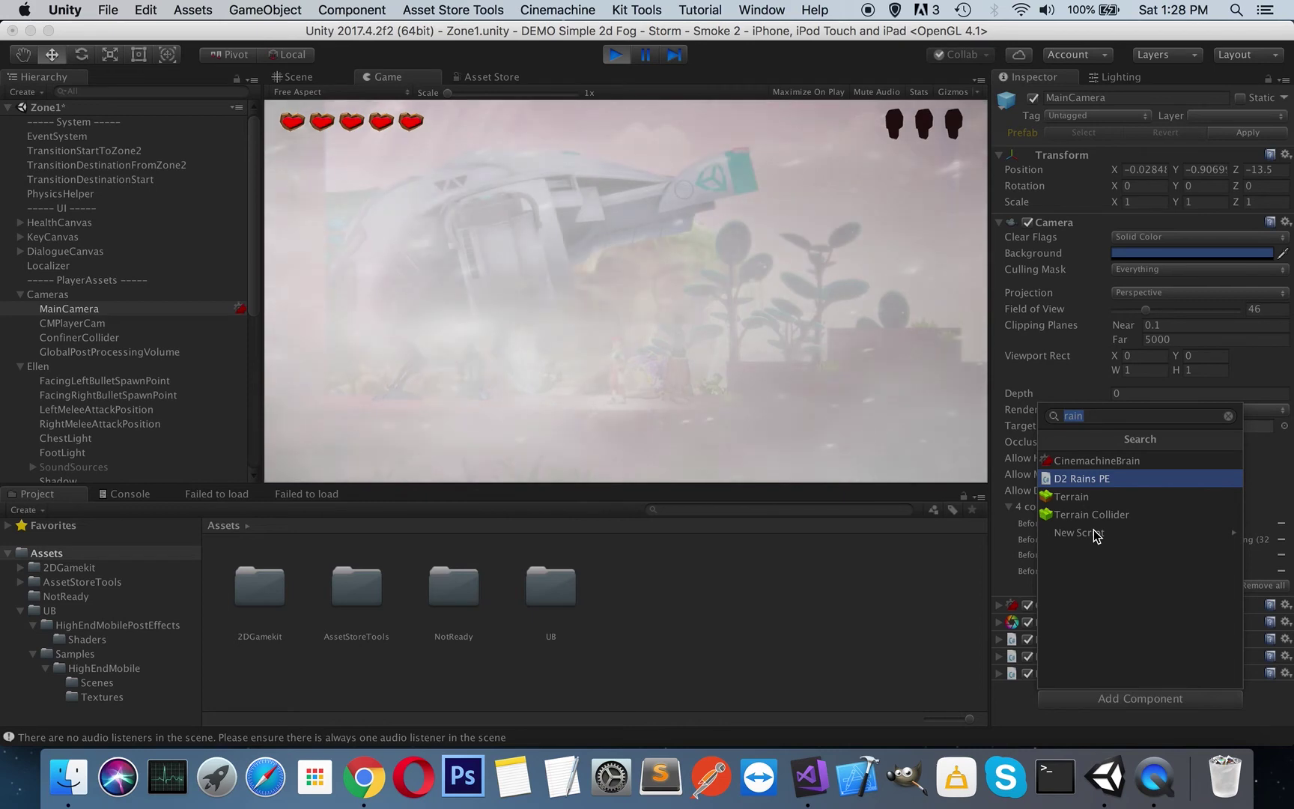
{"action": "left_click", "coordinate": [1089, 479]}
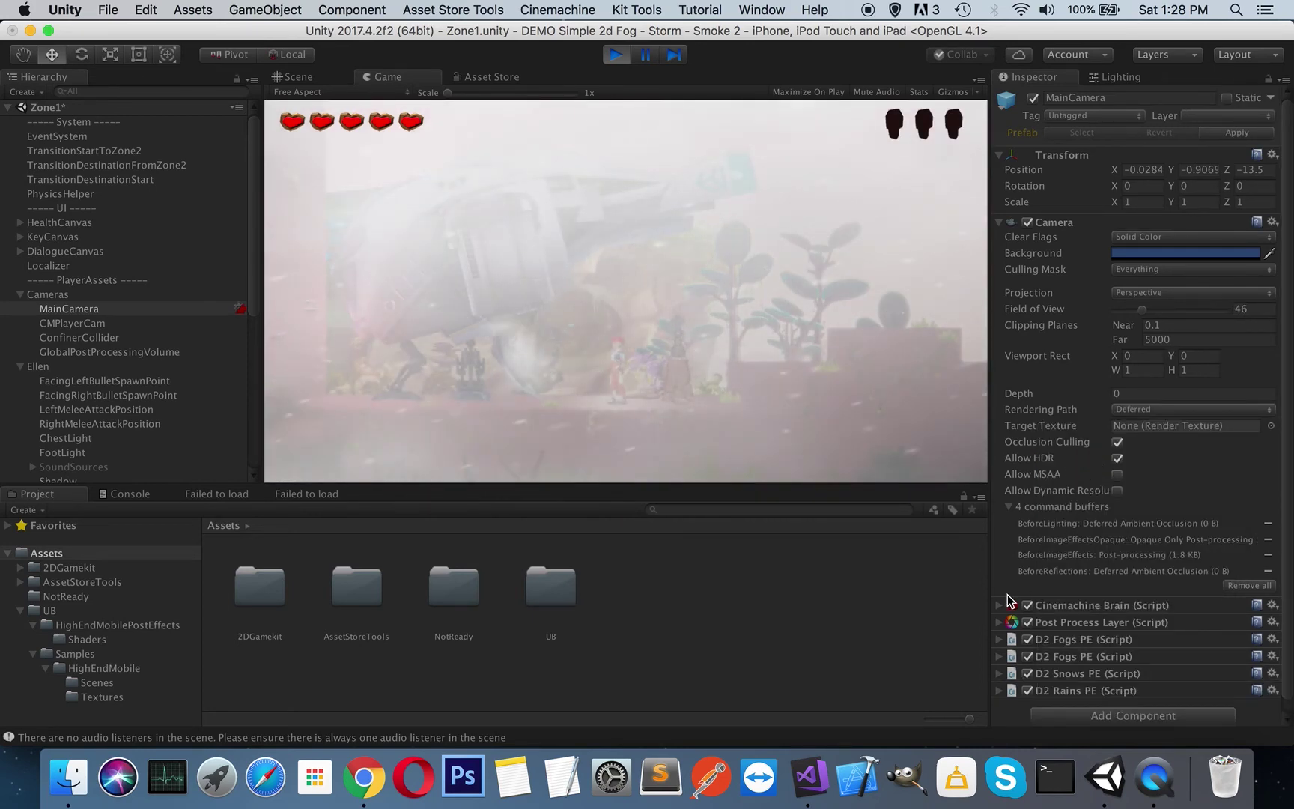
{"action": "scroll", "coordinate": [1110, 617], "scroll_direction": "down", "scroll_amount": 1}
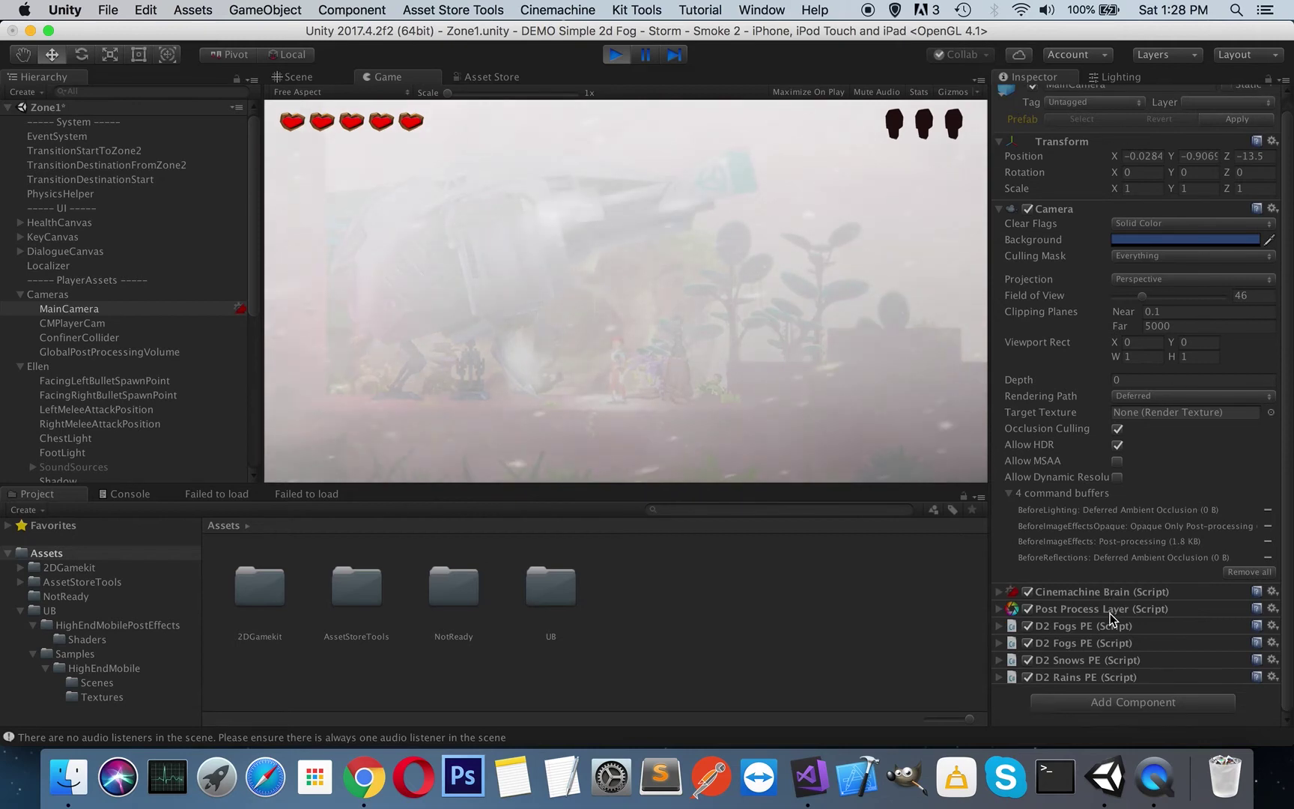
{"action": "left_click", "coordinate": [1079, 677]}
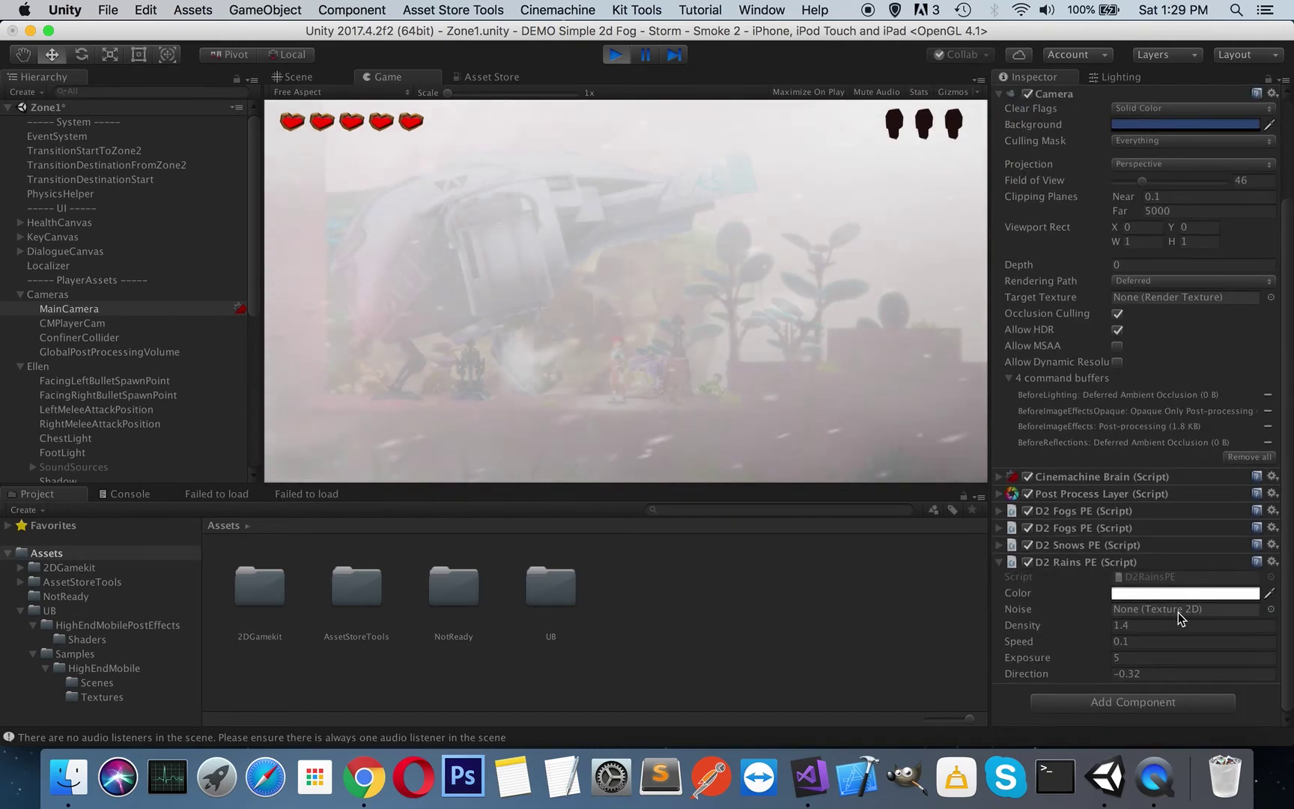
Pick noiseColor from the Texture2D picker as the rain effect's Noise texture.
{"action": "left_click", "coordinate": [1271, 611]}
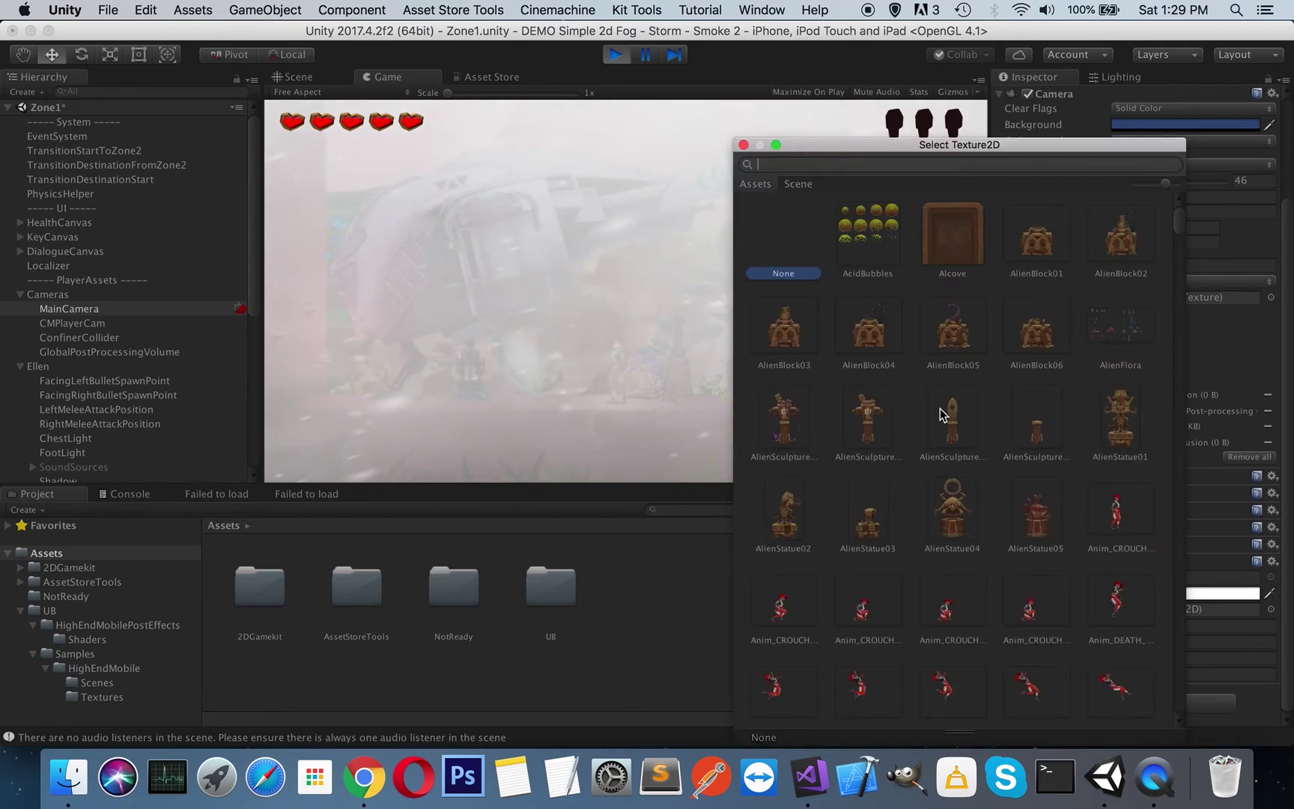
{"action": "type", "text": "noise"}
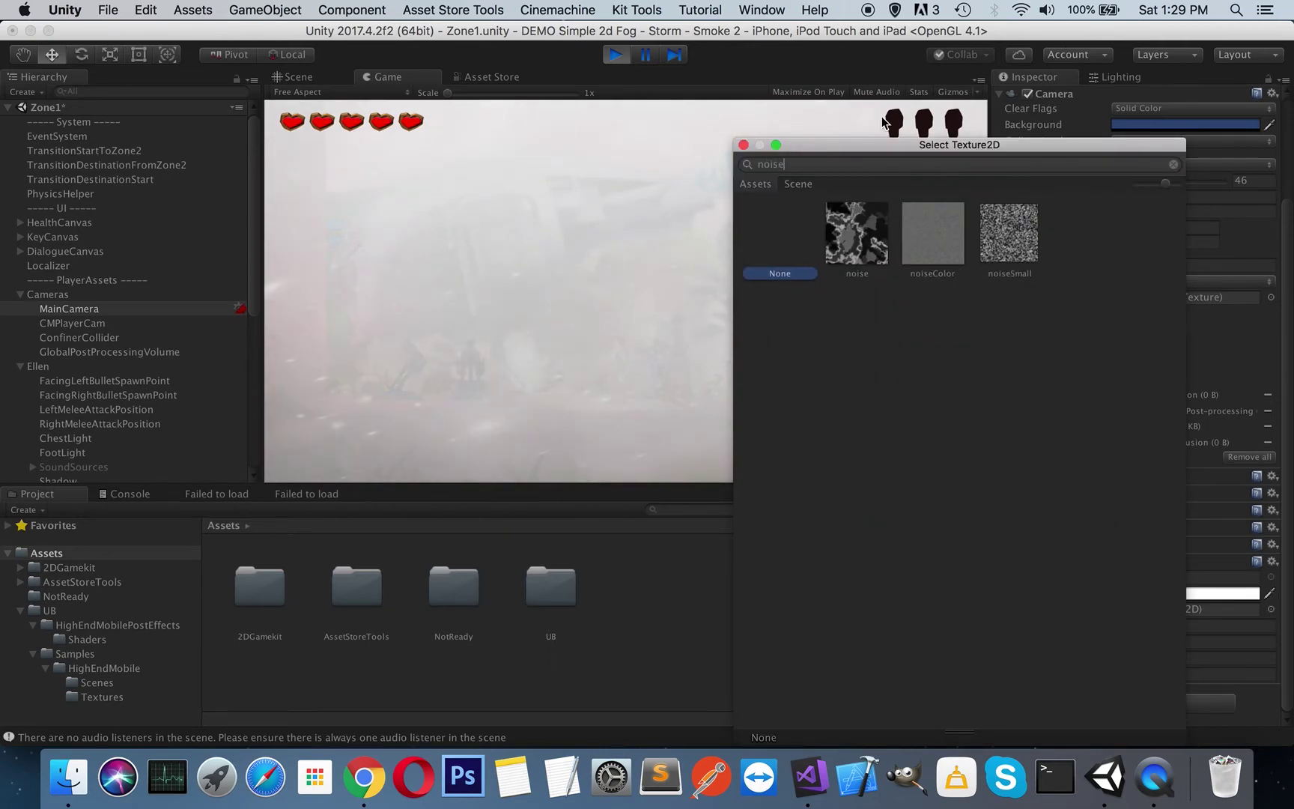
{"action": "left_click", "coordinate": [743, 146]}
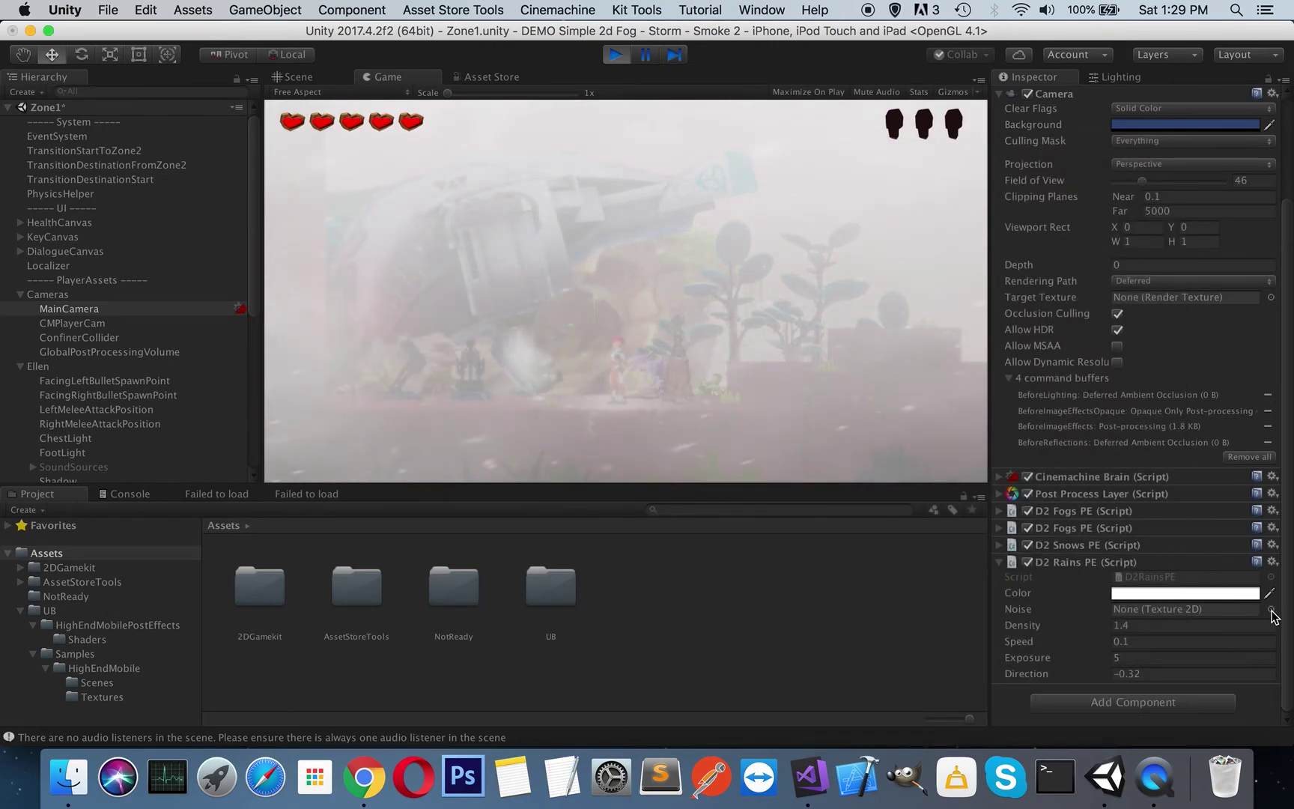
{"action": "left_click", "coordinate": [1271, 609]}
{"action": "type", "text": "noise"}
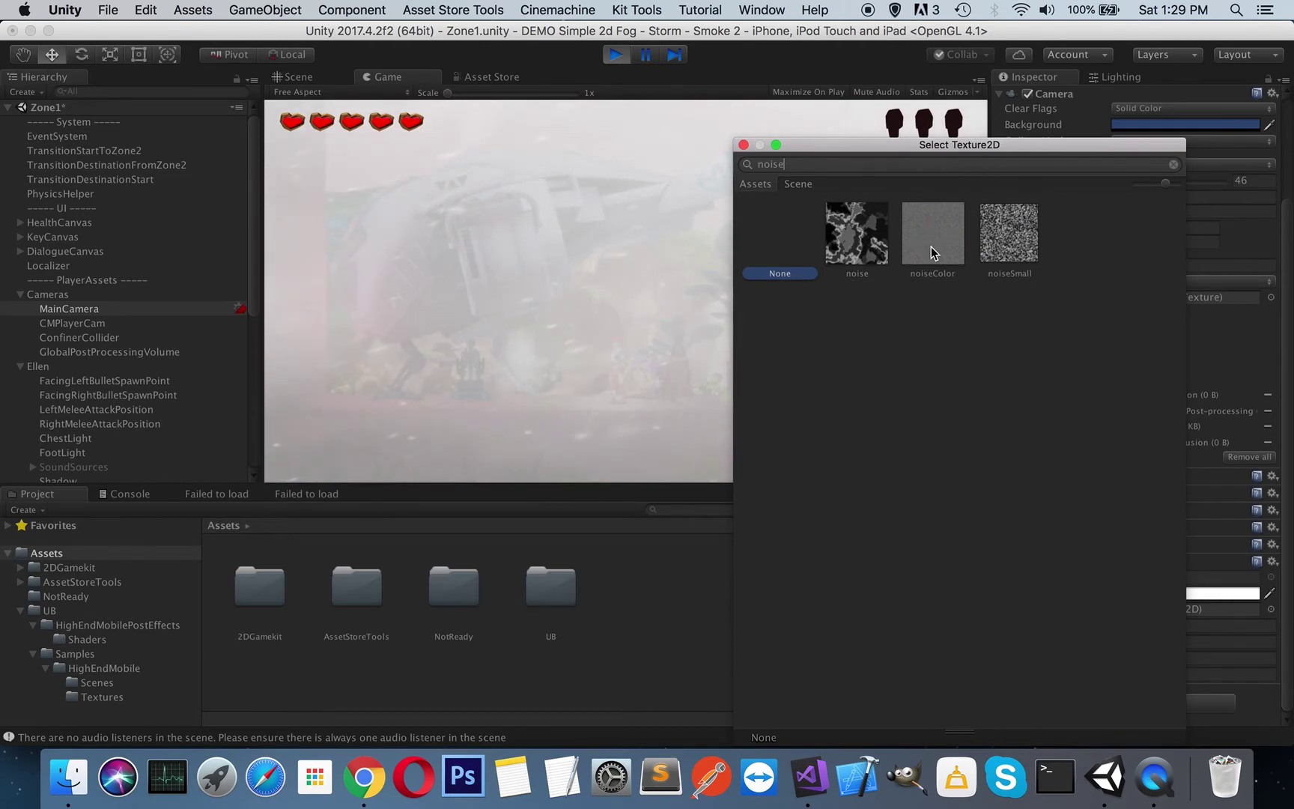
{"action": "left_click", "coordinate": [931, 245]}
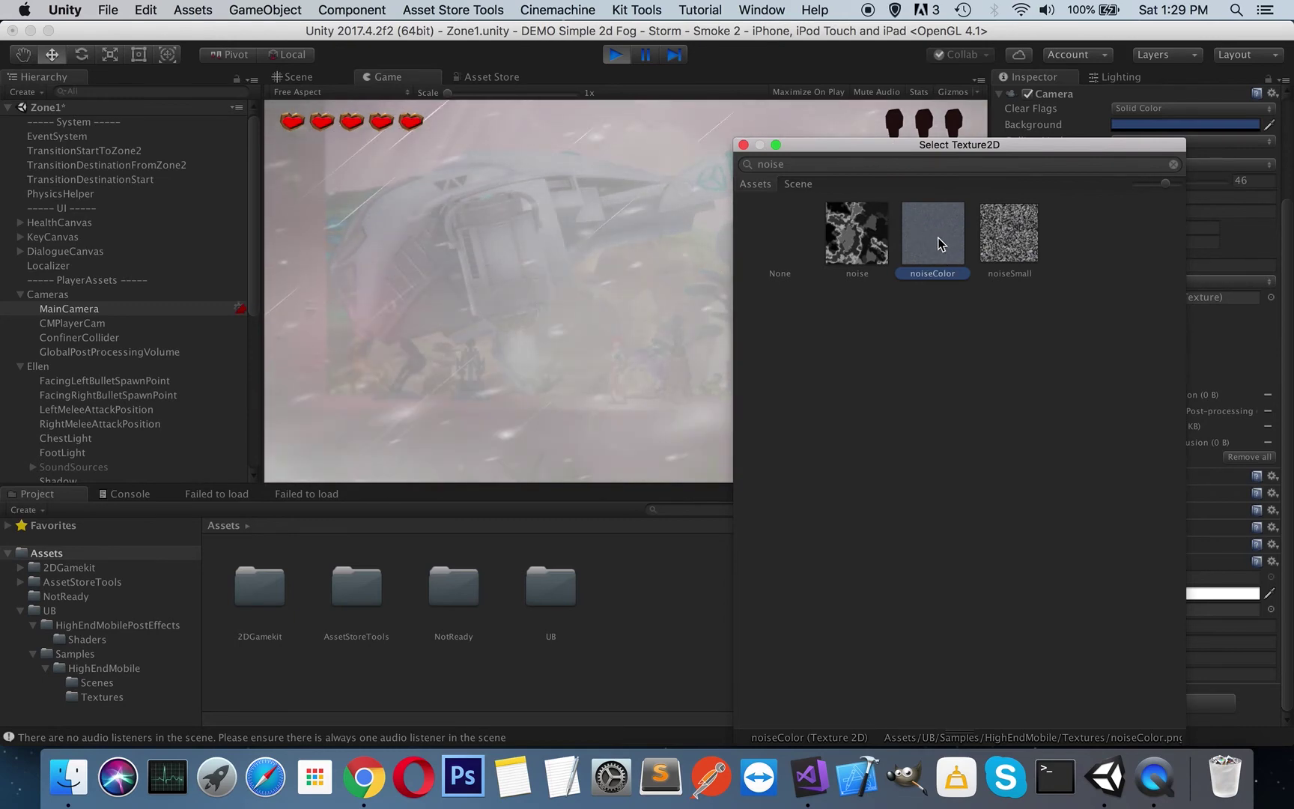
{"action": "double_click", "coordinate": [934, 242]}
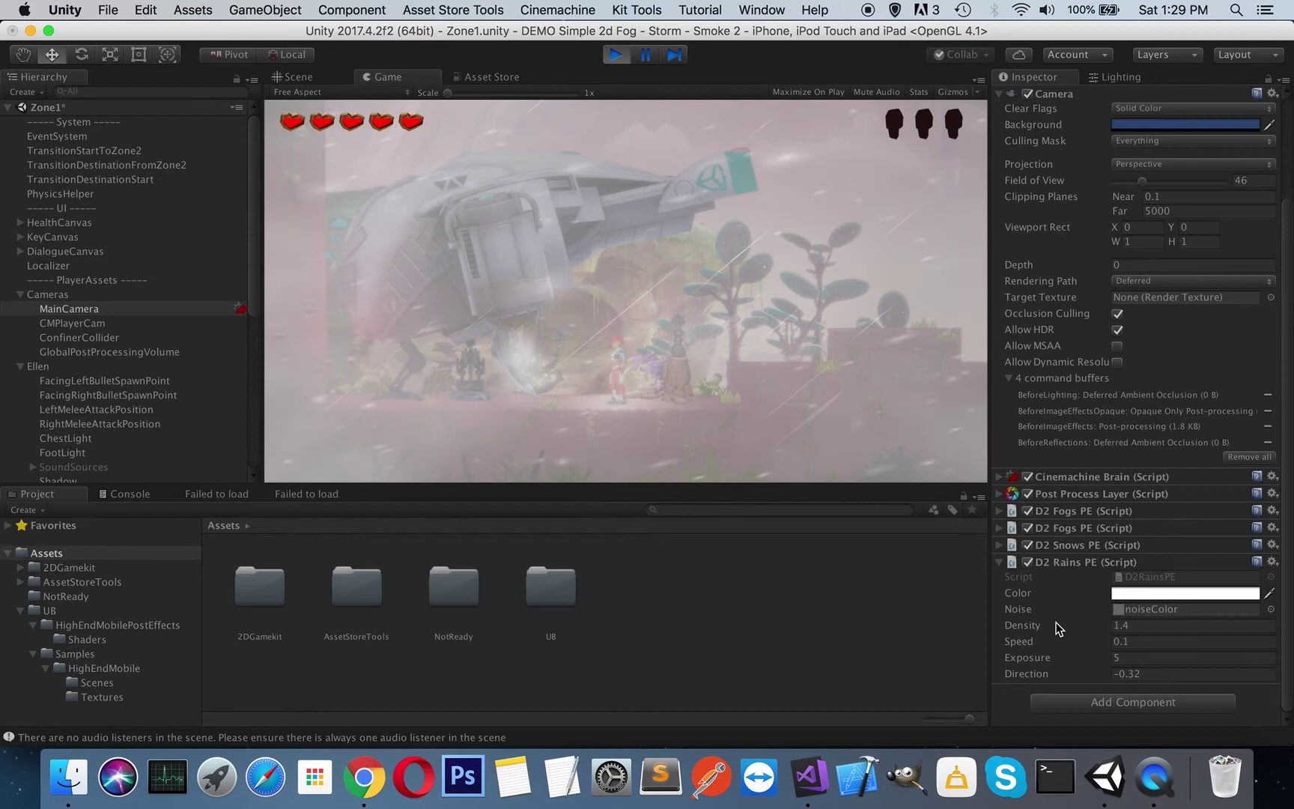
Raise D2 Rains PE Density to 1.4 and test a higher Exposure, keeping it at 5.
{"action": "left_click_drag", "start_coordinate": [1046, 631], "coordinate": [1200, 648]}
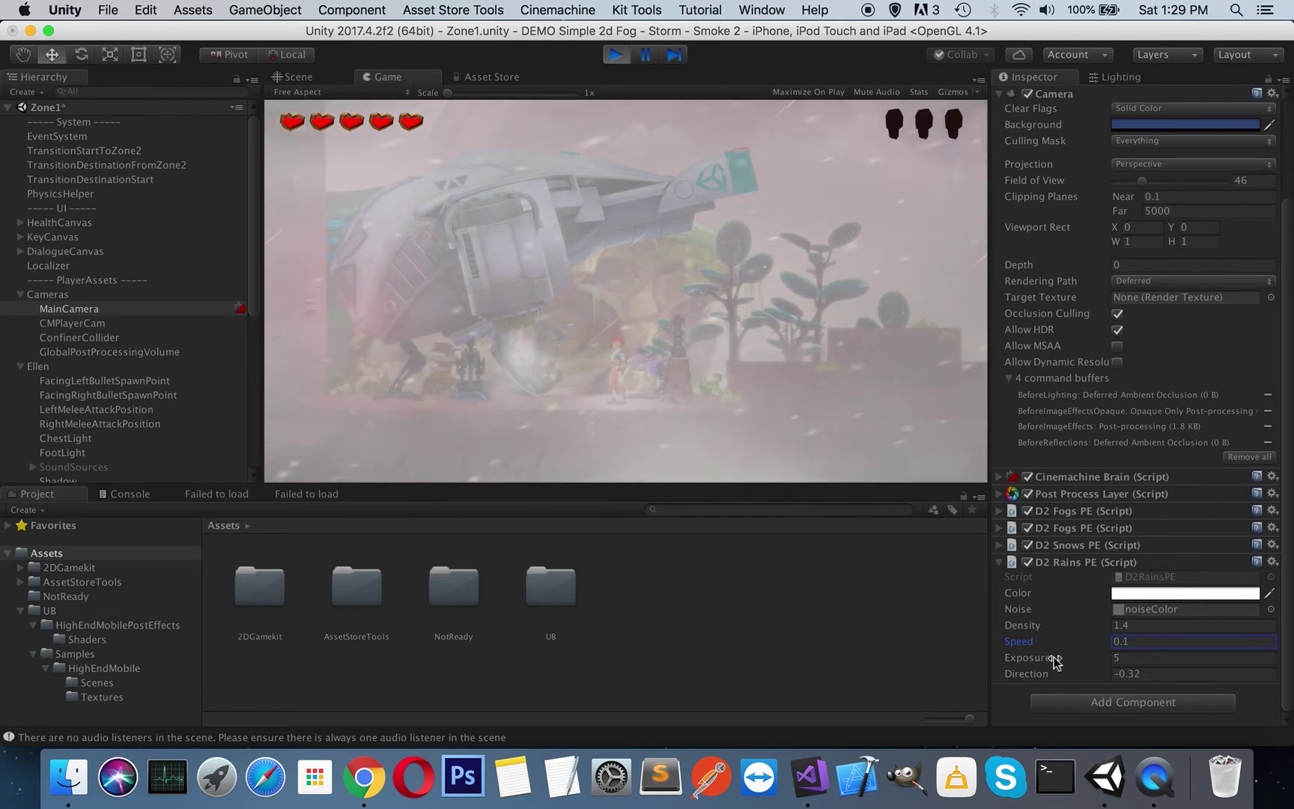
{"action": "left_click_drag", "start_coordinate": [1054, 658], "coordinate": [1084, 659]}
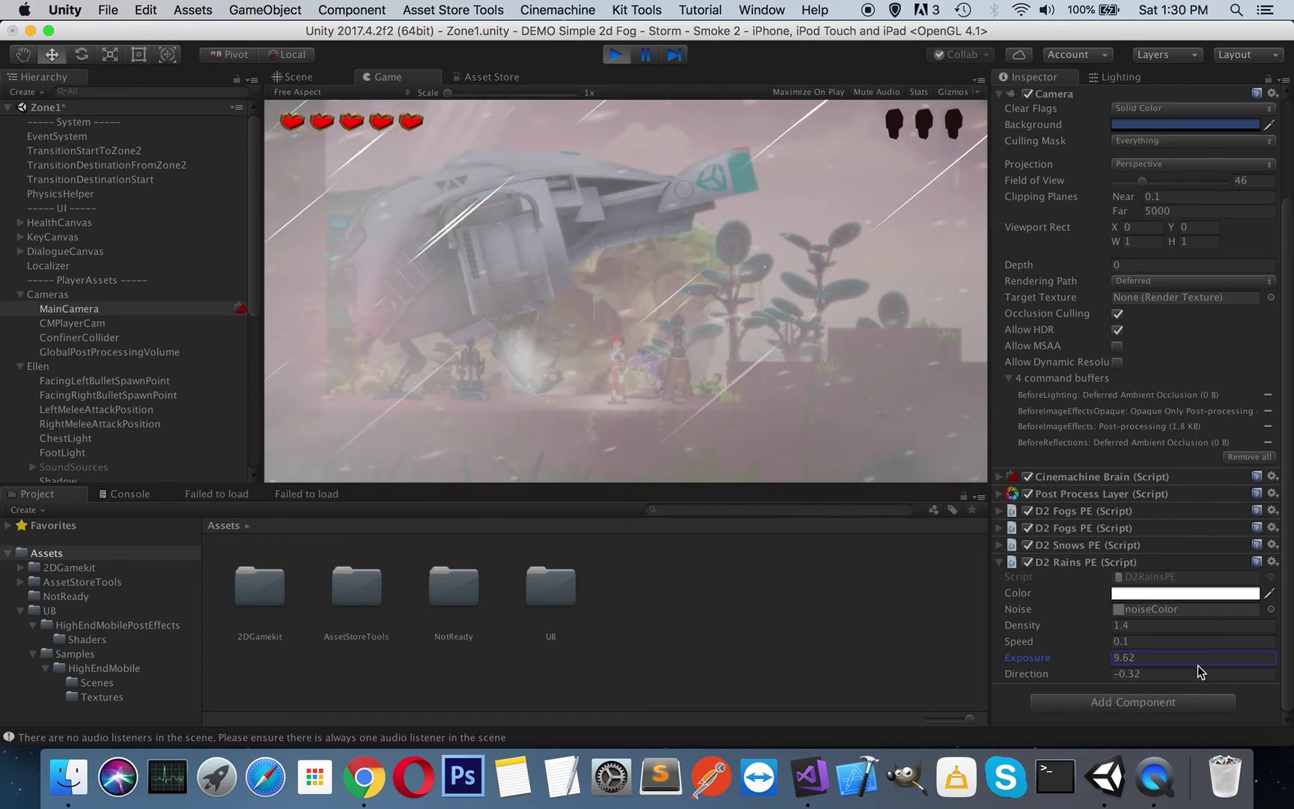
{"action": "key", "text": "super+z"}
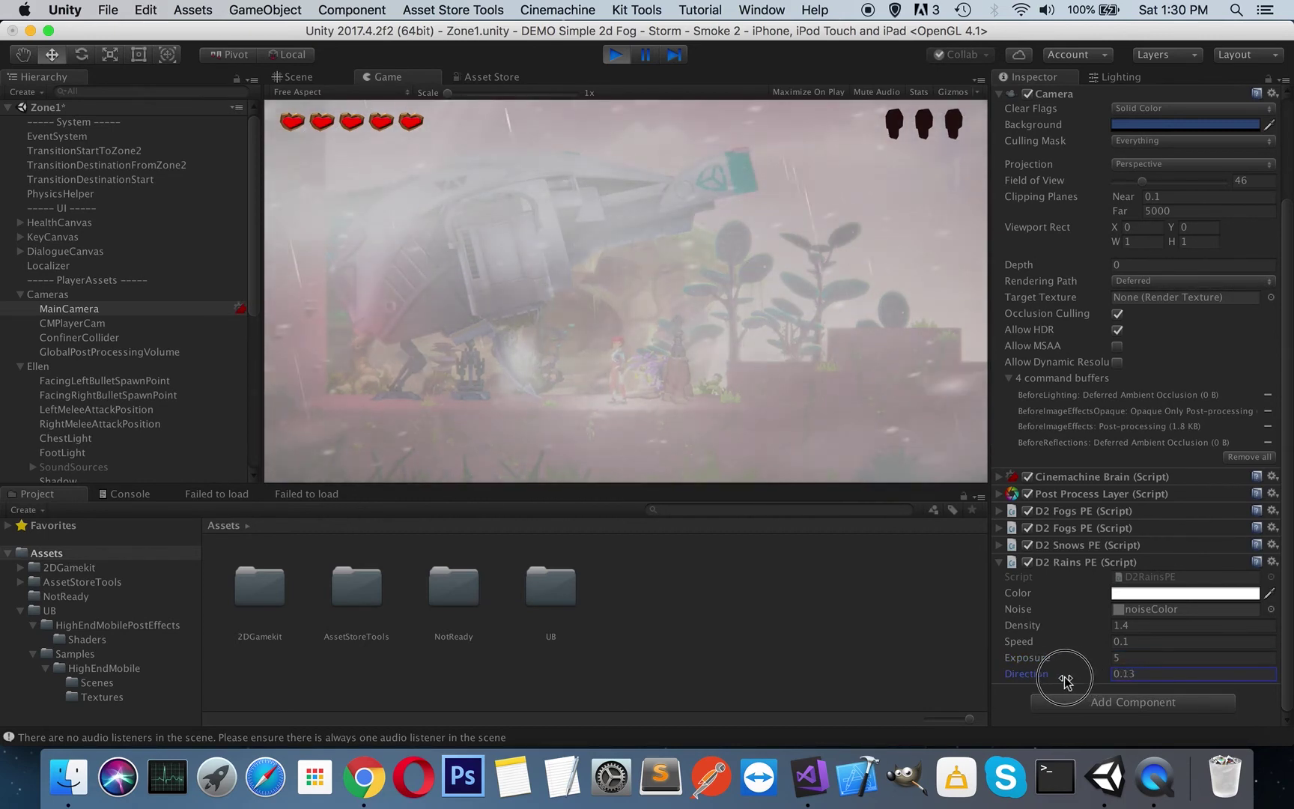
Set the rain Direction to -0.14 and collapse the D2 Rains PE component.
{"action": "left_click_drag", "start_coordinate": [1066, 679], "coordinate": [1062, 681]}
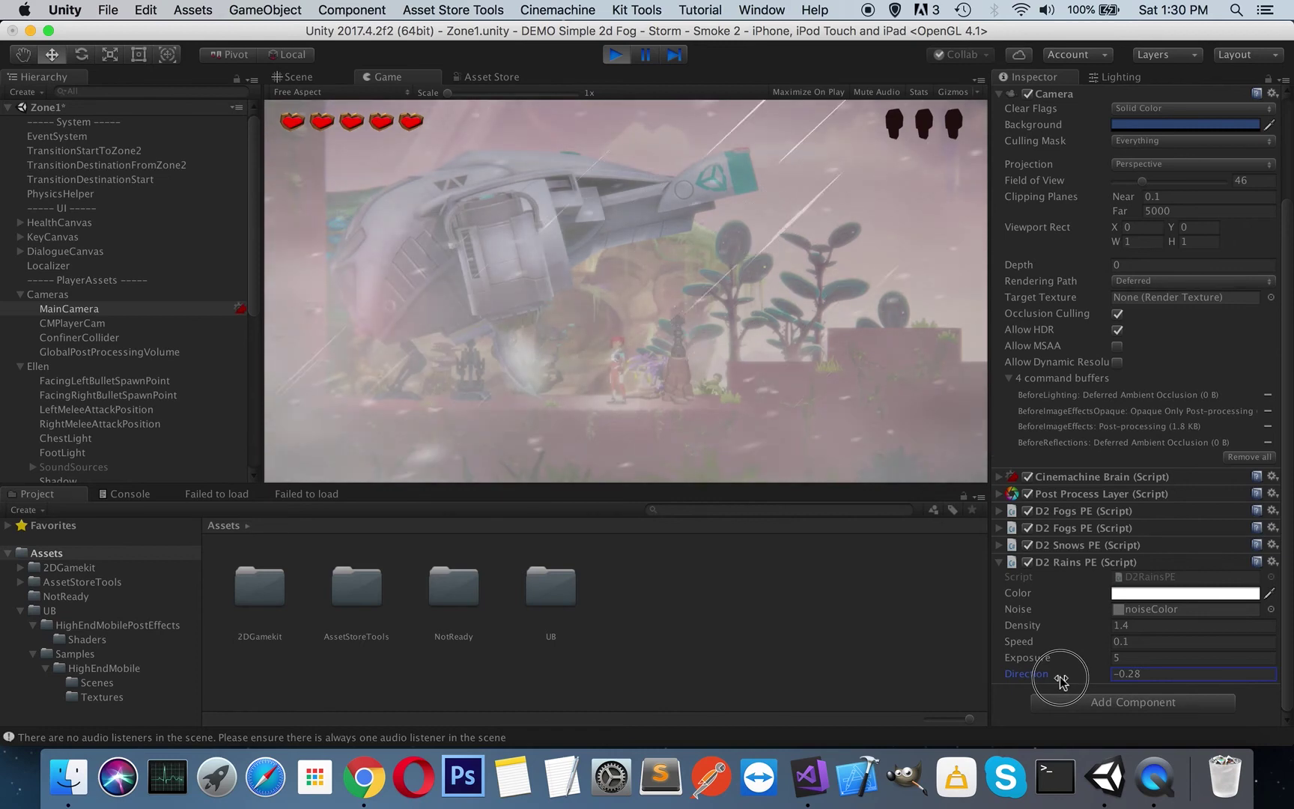
{"action": "left_click_drag", "start_coordinate": [1062, 680], "coordinate": [1062, 680]}
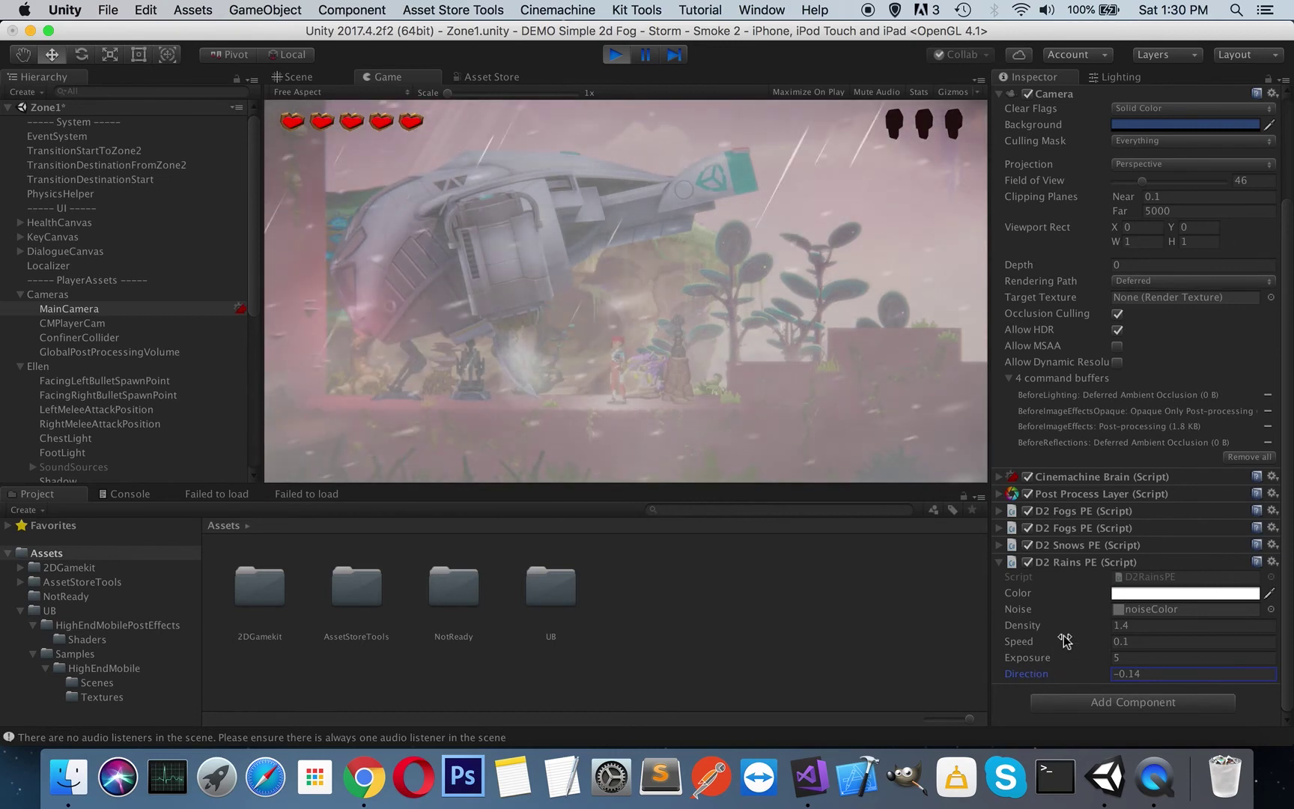
{"action": "left_click", "coordinate": [1057, 562]}
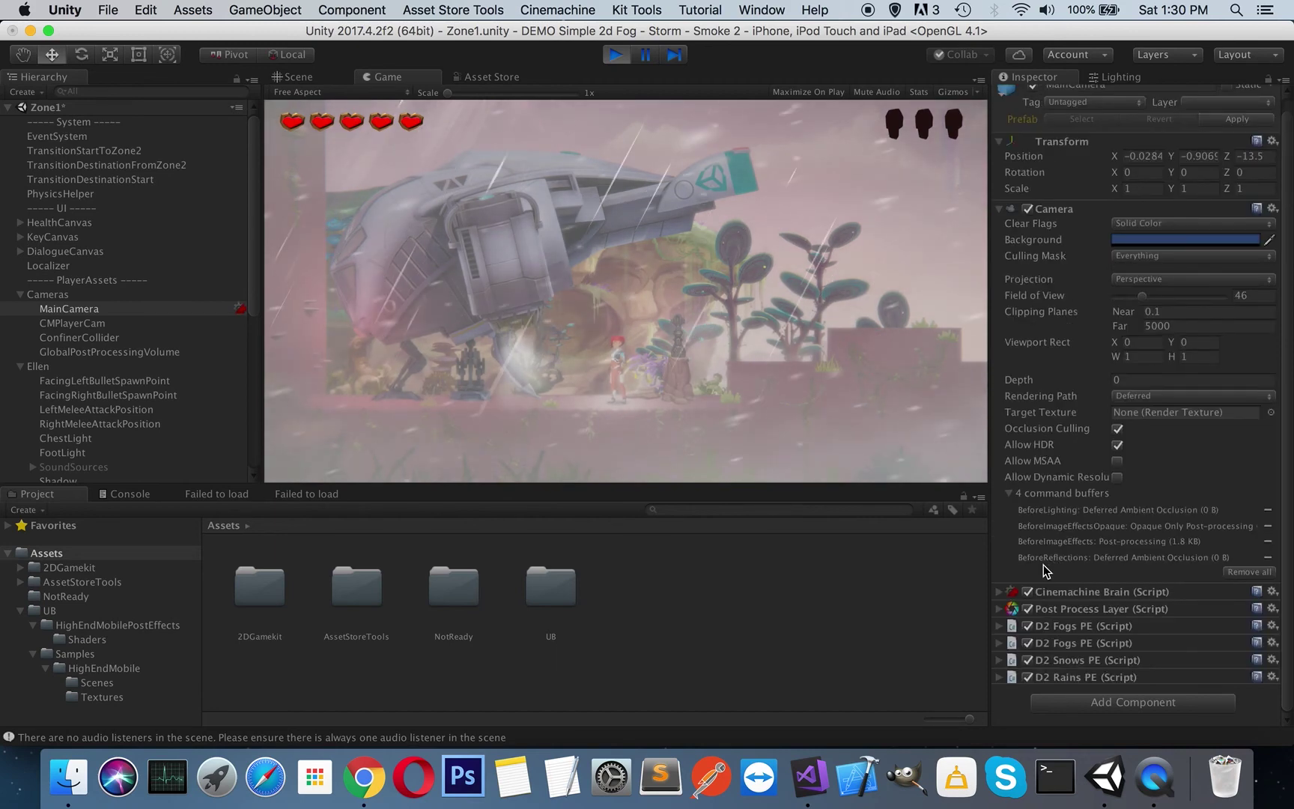
{"action": "left_click", "coordinate": [1028, 677]}
{"action": "left_click", "coordinate": [1028, 660]}
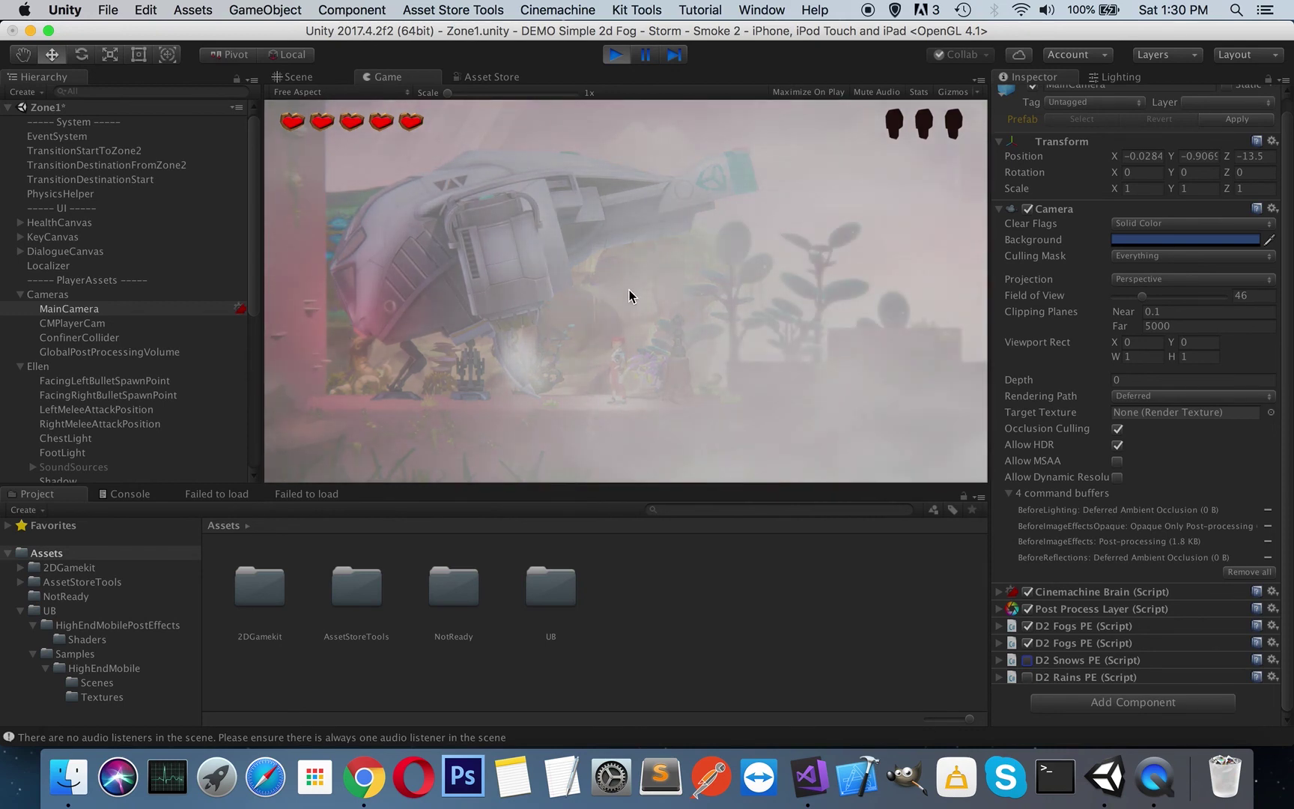
{"action": "left_click", "coordinate": [1028, 626]}
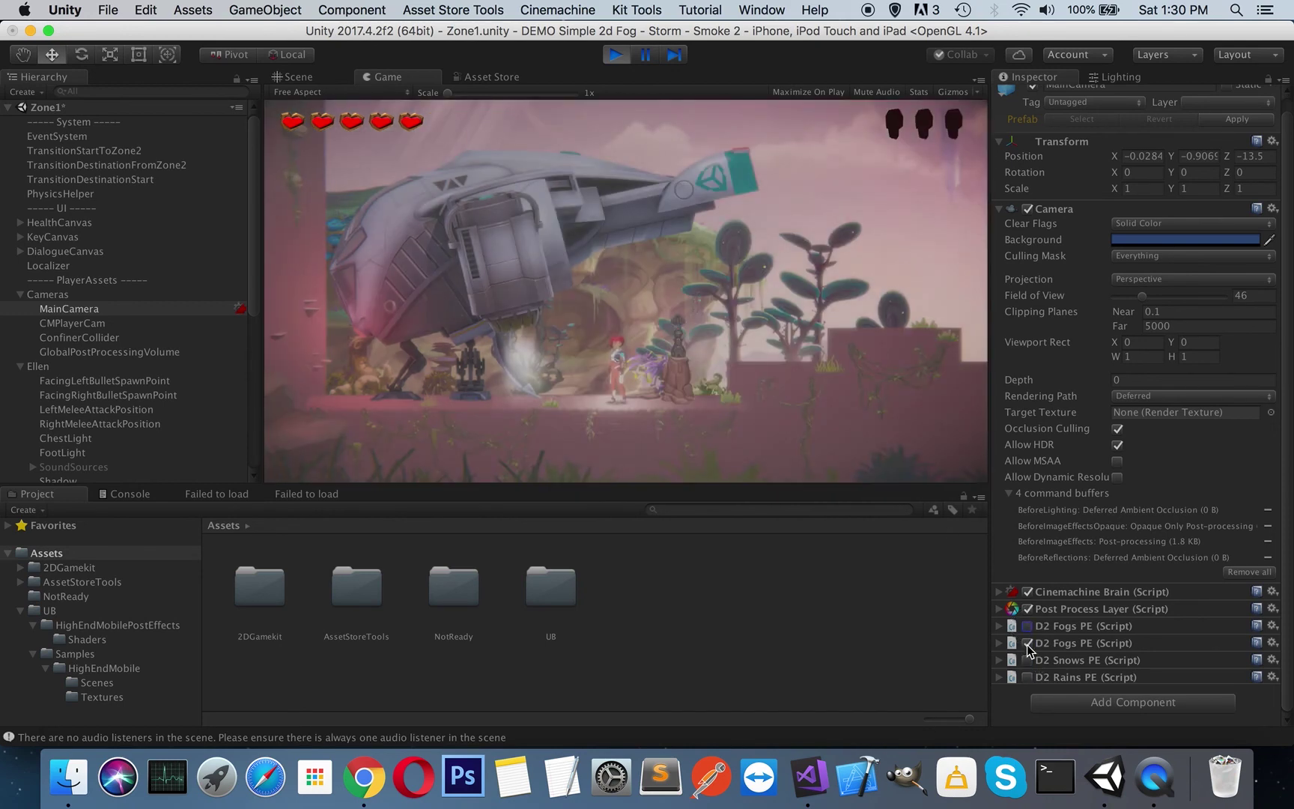
{"action": "left_click", "coordinate": [1027, 644]}
{"action": "left_click", "coordinate": [1029, 662]}
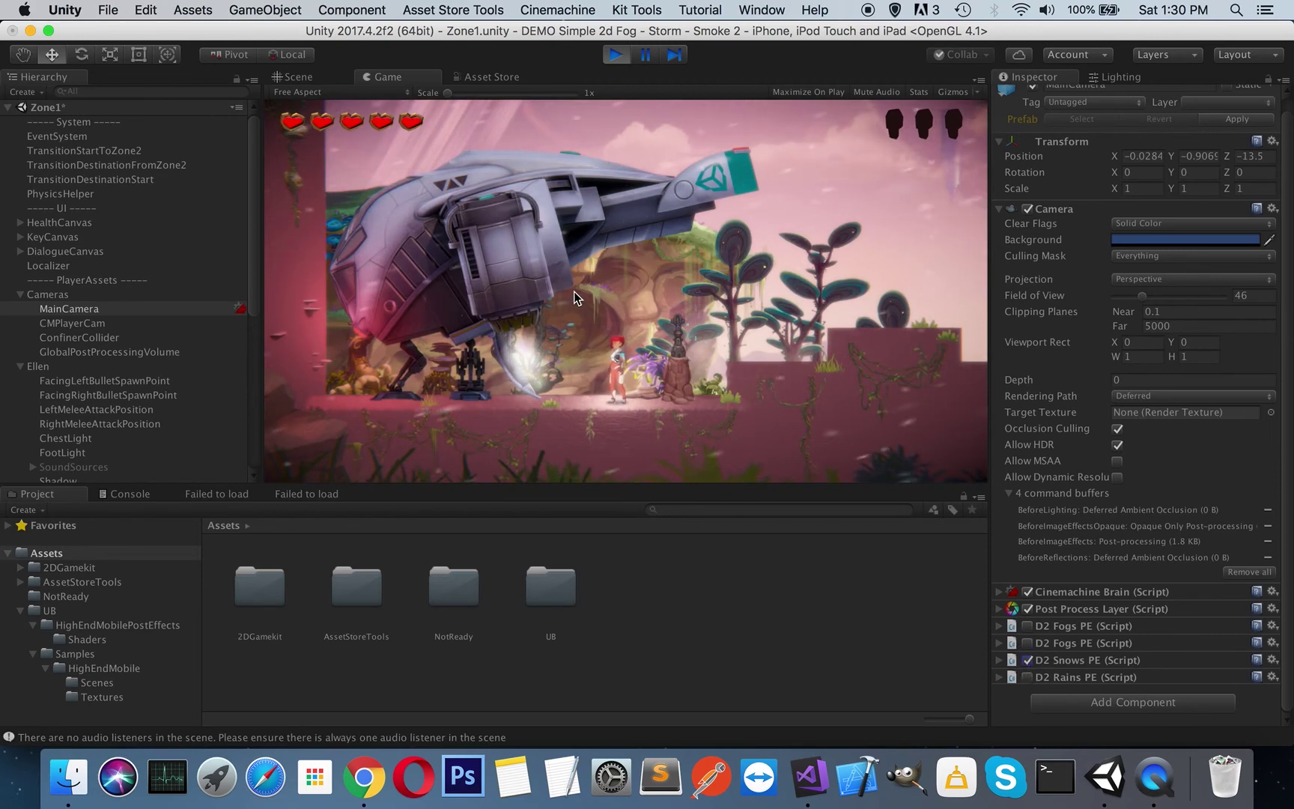
{"action": "left_click", "coordinate": [1028, 662]}
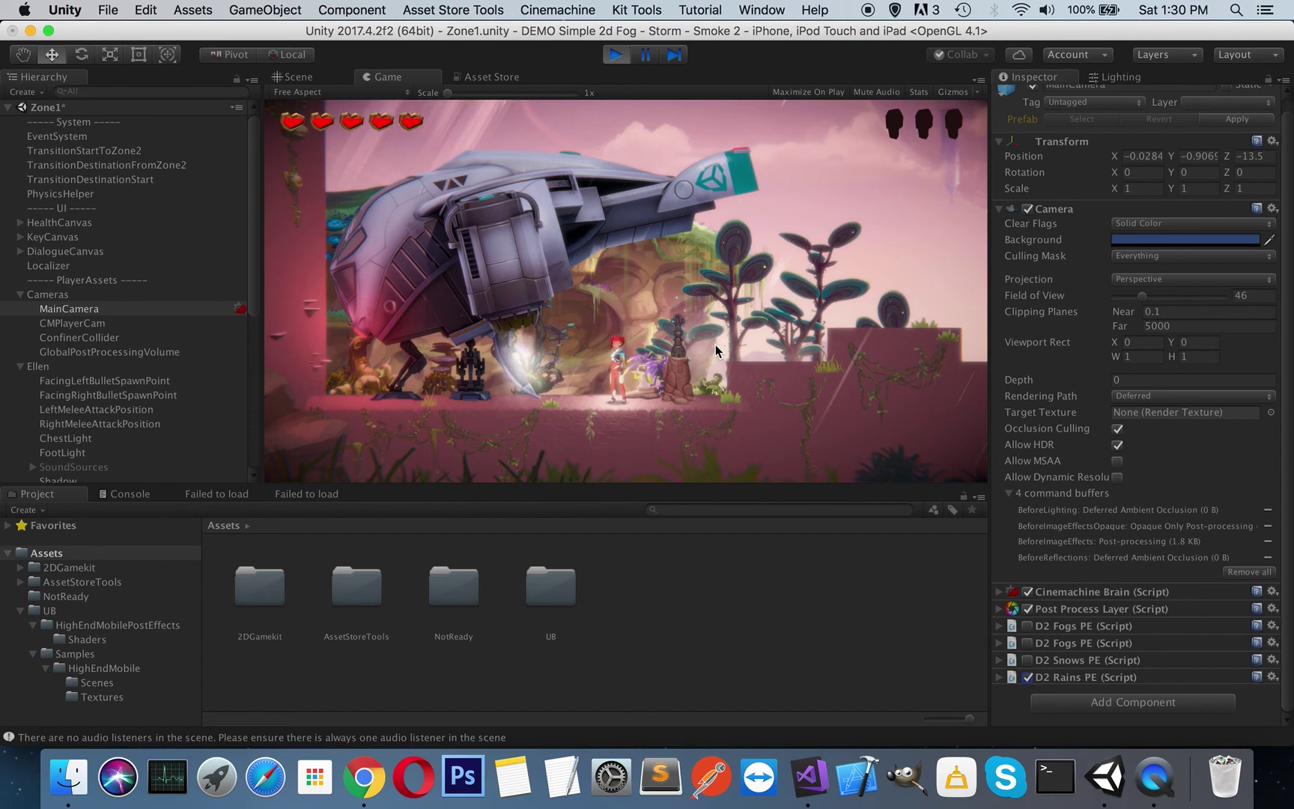
{"action": "left_click", "coordinate": [1027, 660]}
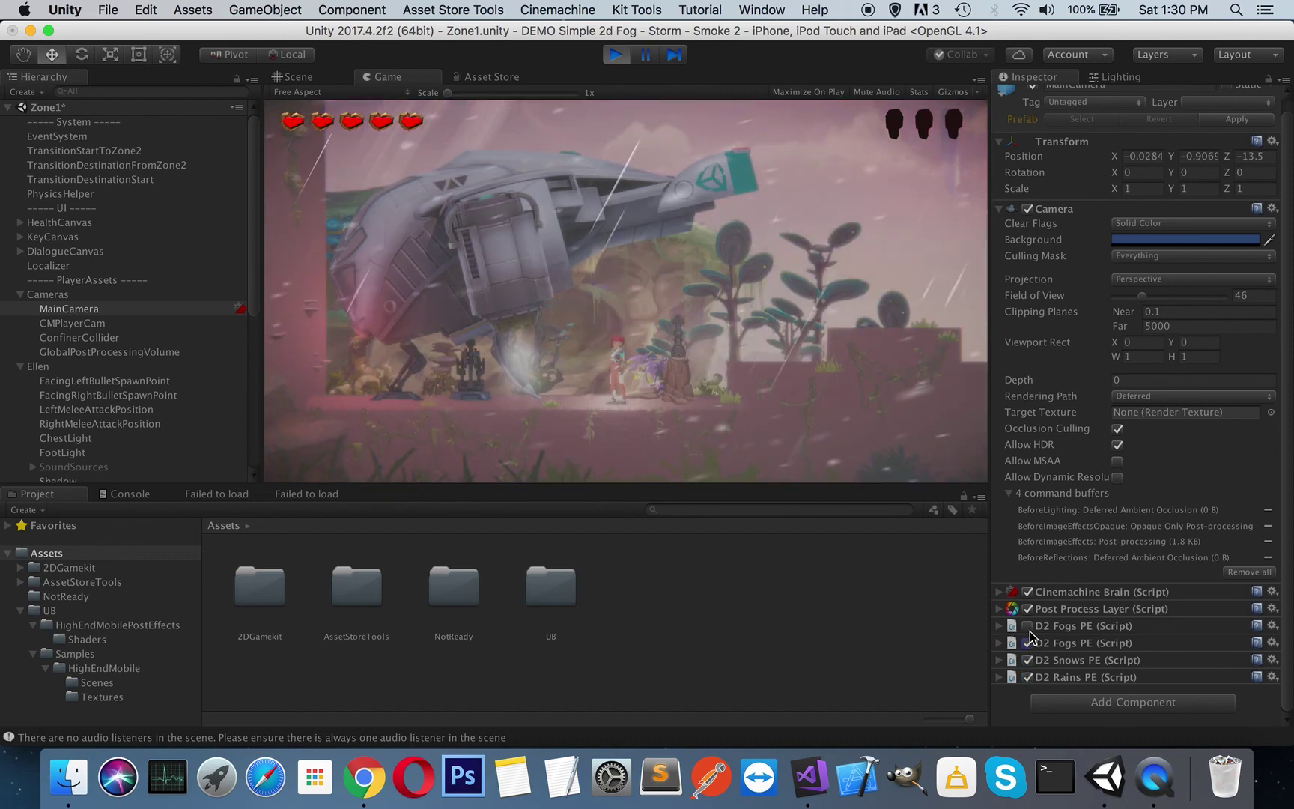
{"action": "left_click", "coordinate": [1028, 626]}
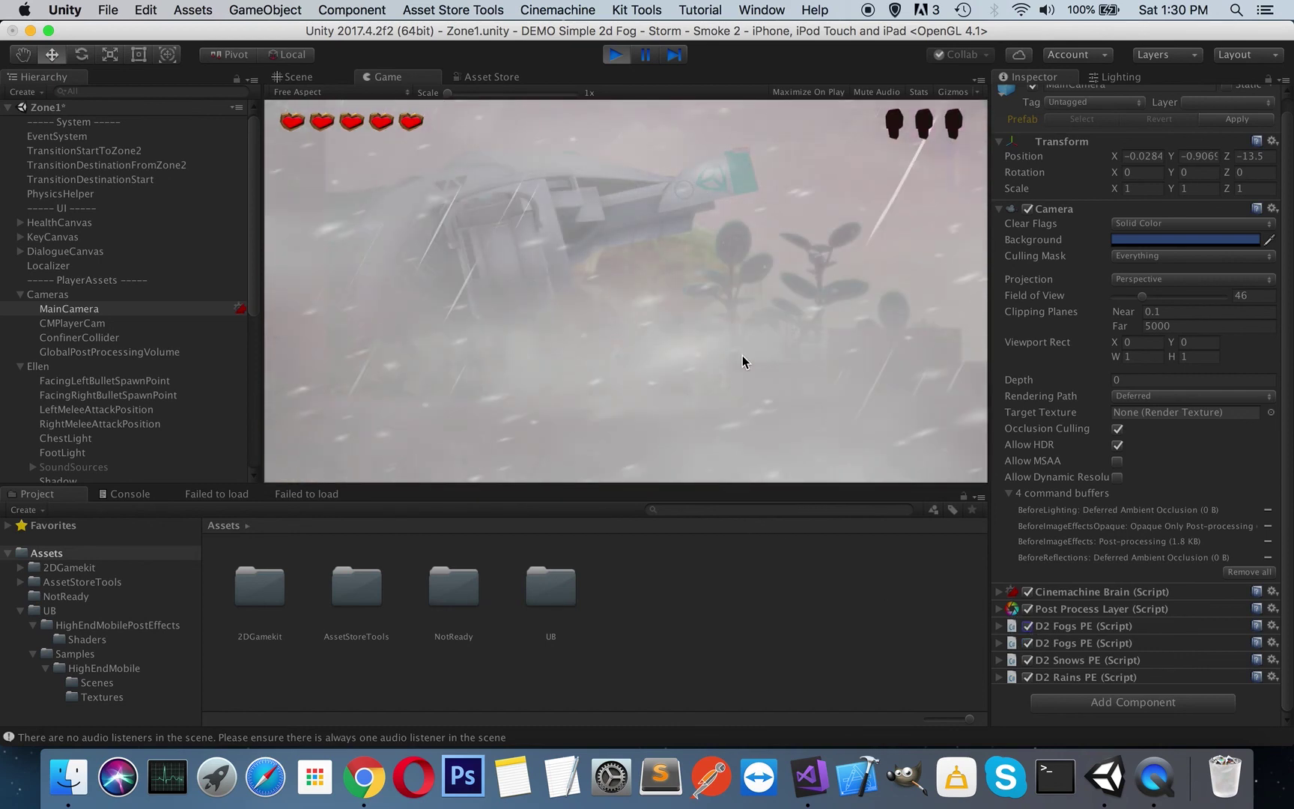